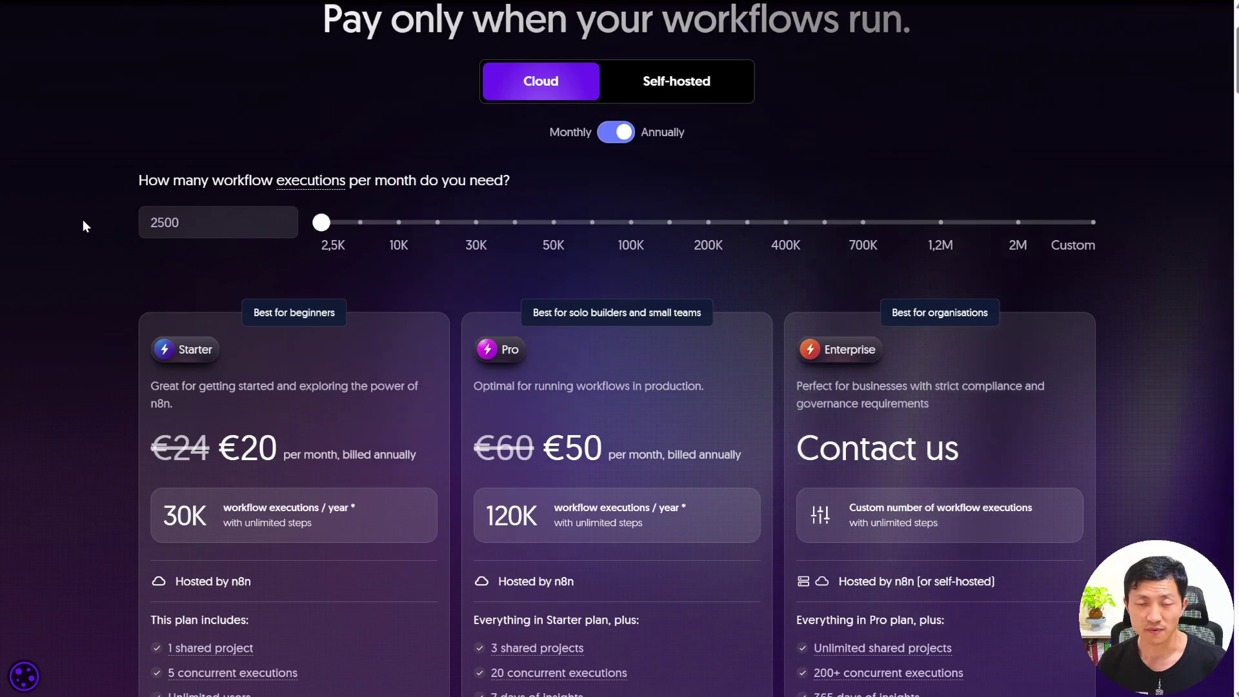
# - Capture the n8n Cloud pricing plans in a region screenshot and outline the Starter plan with a red rectangle
pyautogui.scroll(-1, 78, 219)
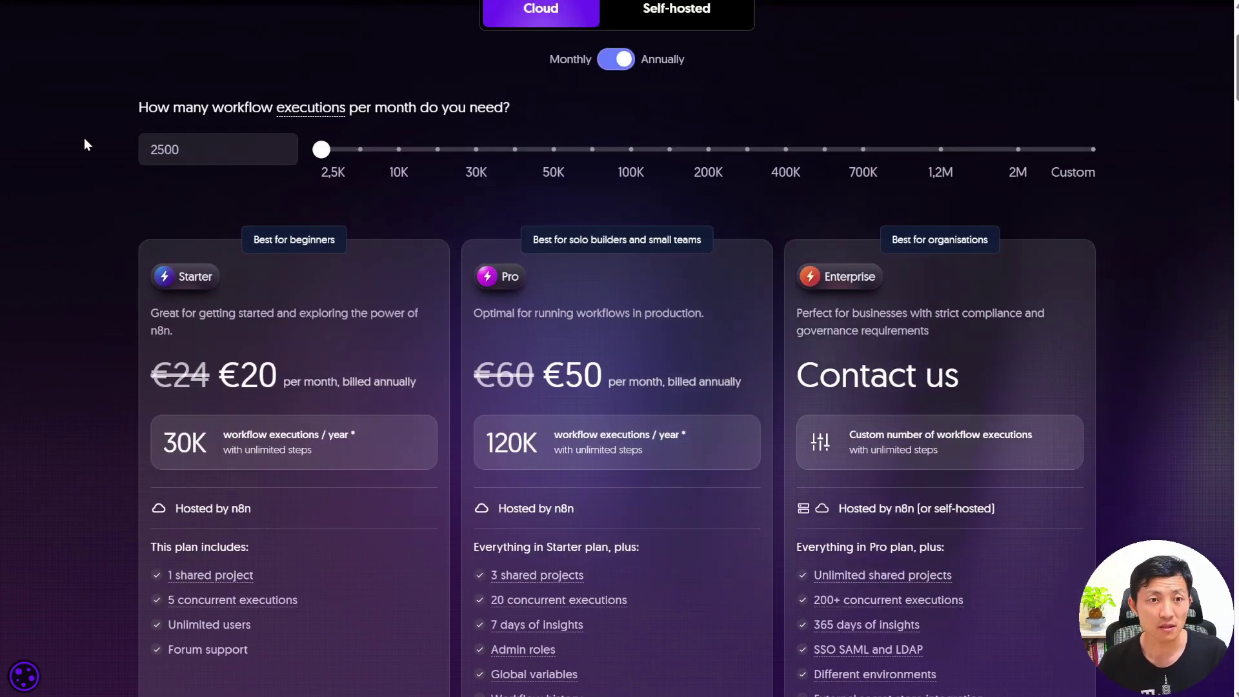
pyautogui.press('Print')
pyautogui.moveTo(52, 64); pyautogui.dragTo(1136, 638)
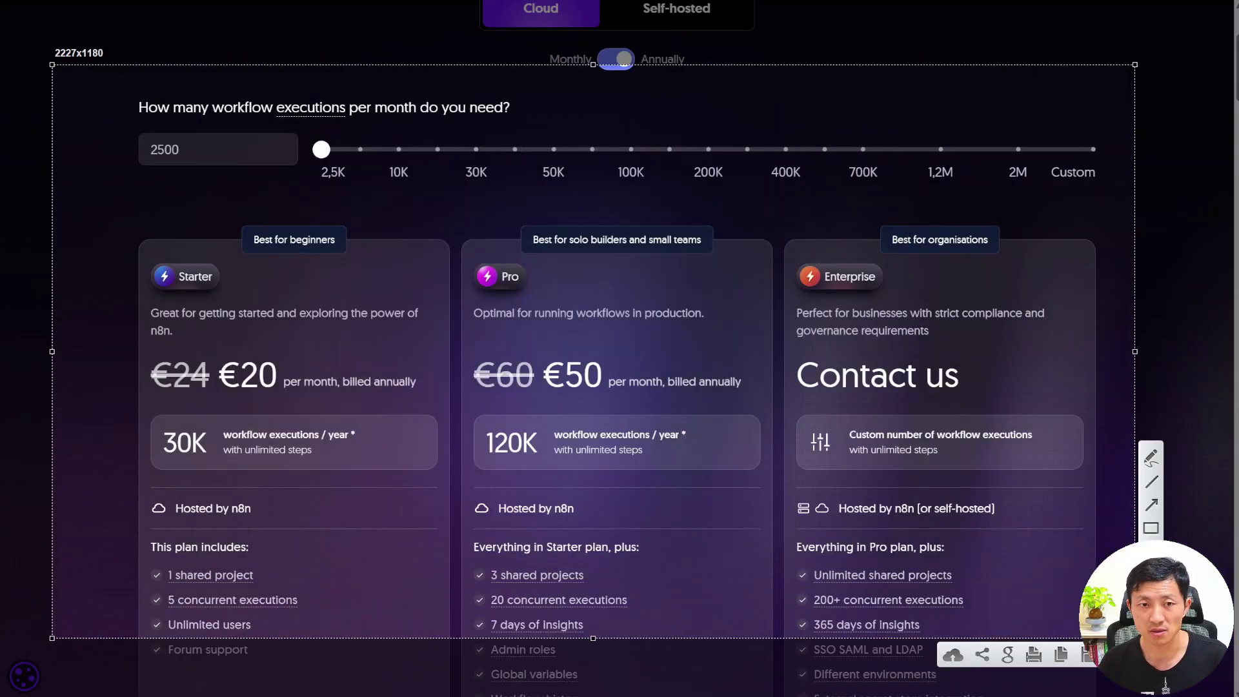
pyautogui.click(1152, 528)
pyautogui.moveTo(102, 206)
pyautogui.mouseDown()
pyautogui.moveTo(268, 338)
pyautogui.moveTo(423, 554)
pyautogui.mouseUp()
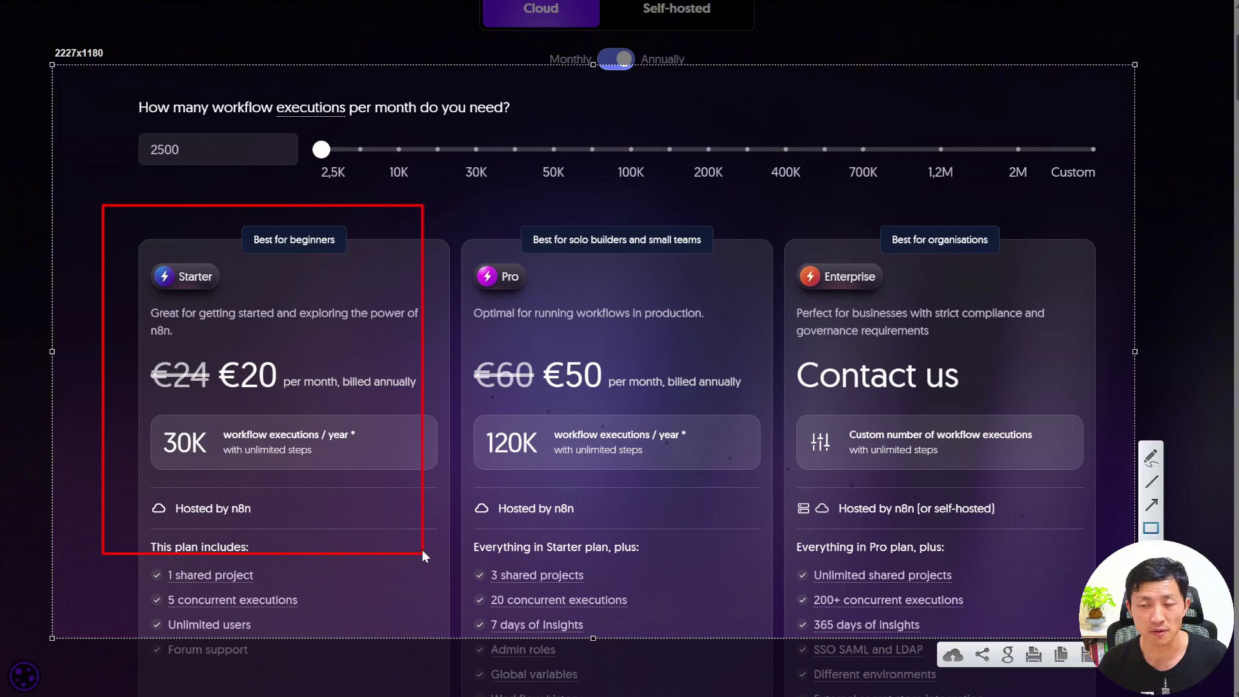
pyautogui.hotkey('ctrl', 'c')
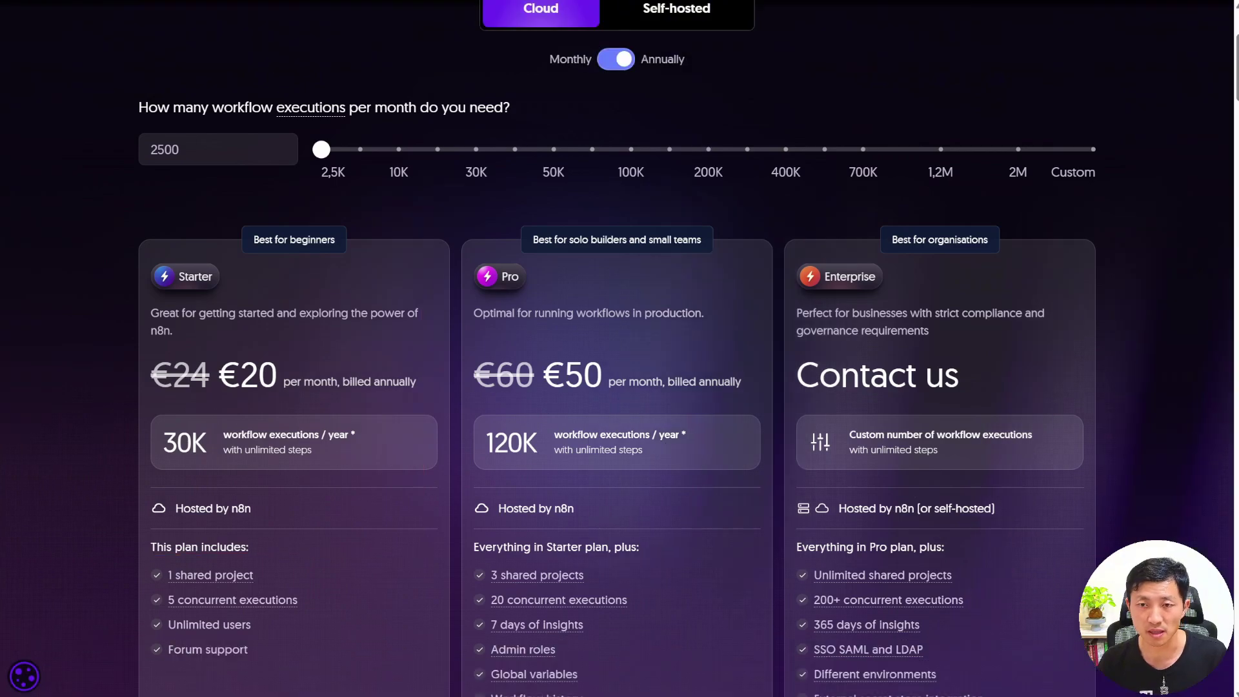
pyautogui.click(595, 66)
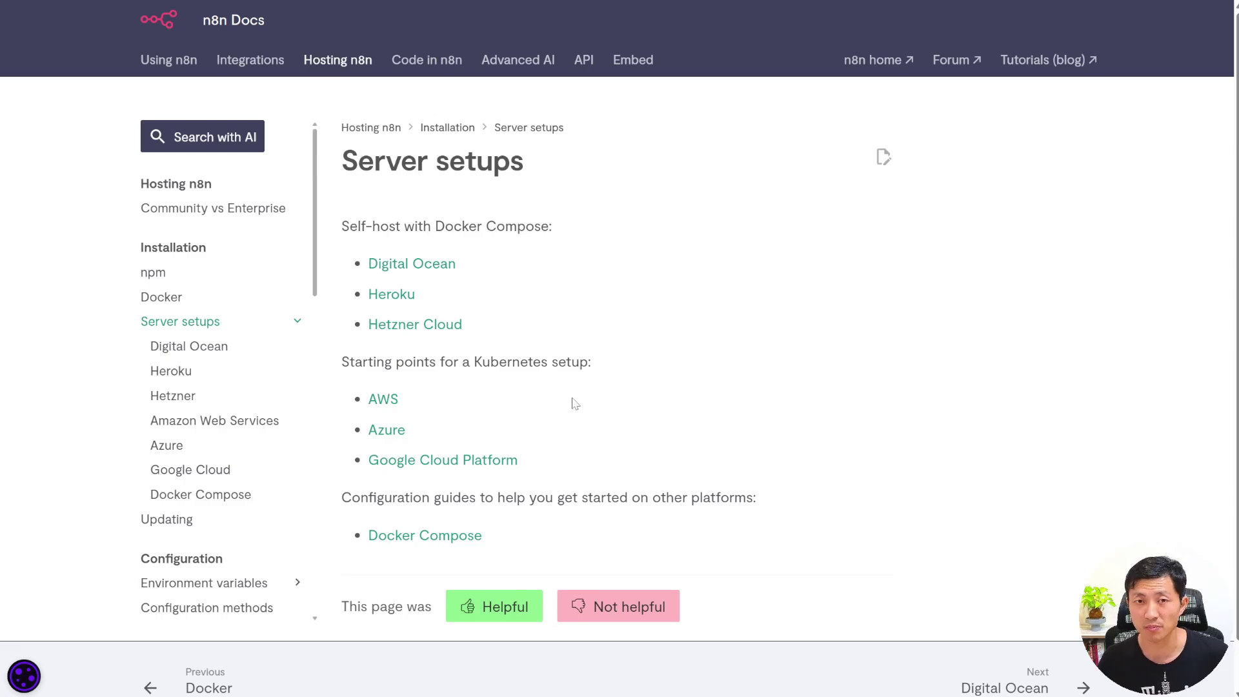
# - Open the Digital Ocean self-hosting guide in the n8n docs, dismiss the cookie notice and read through the guide
pyautogui.click(435, 268)
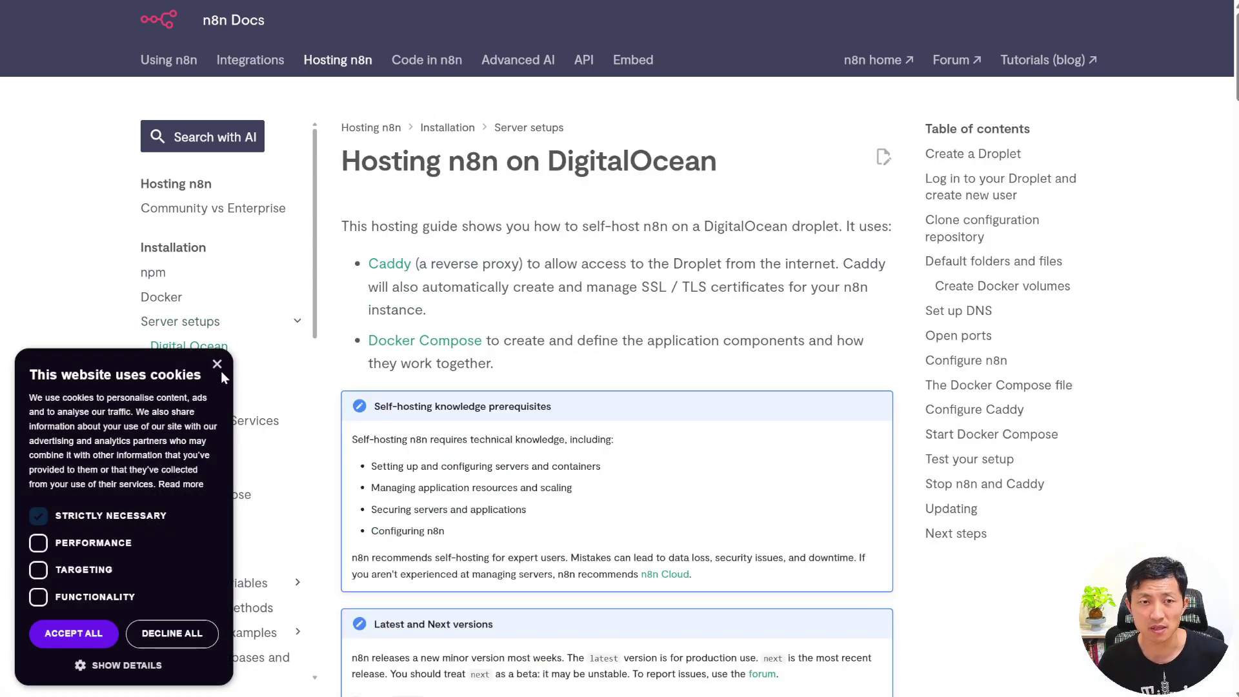
pyautogui.click(219, 363)
pyautogui.scroll(-5, 373, 361)
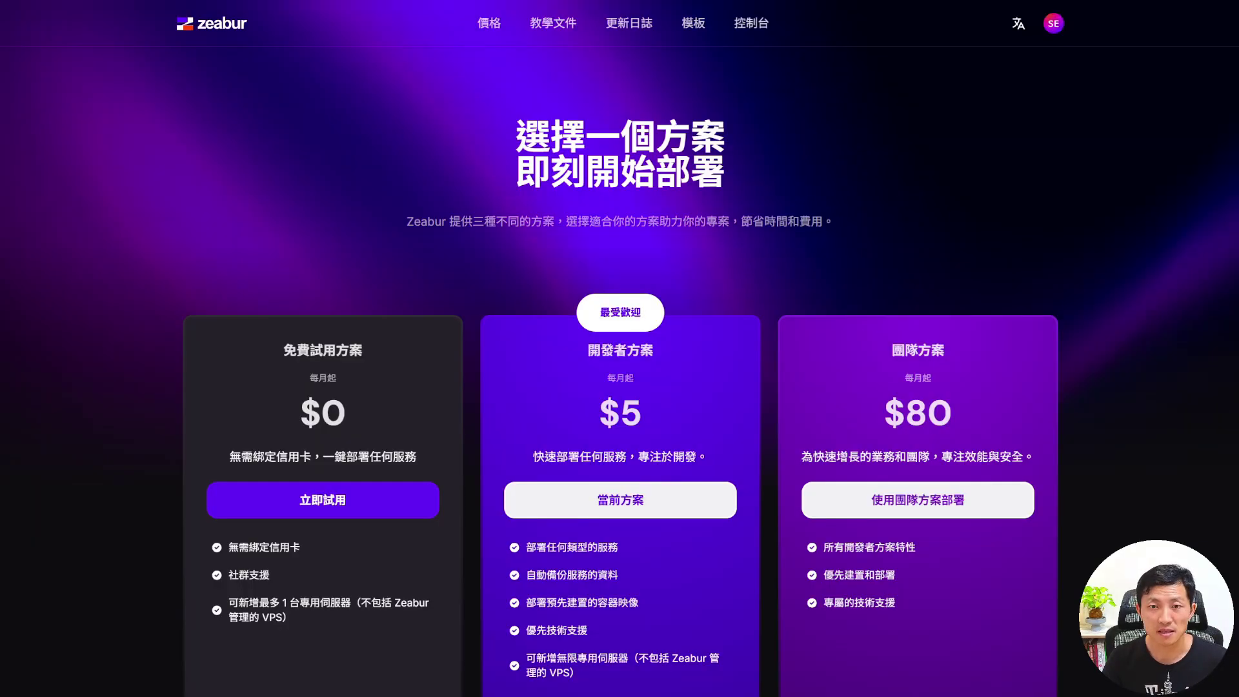
# - Review Zeabur's plans on the pricing page, down to the 定價方式 section
pyautogui.scroll(-1, 579, 260)
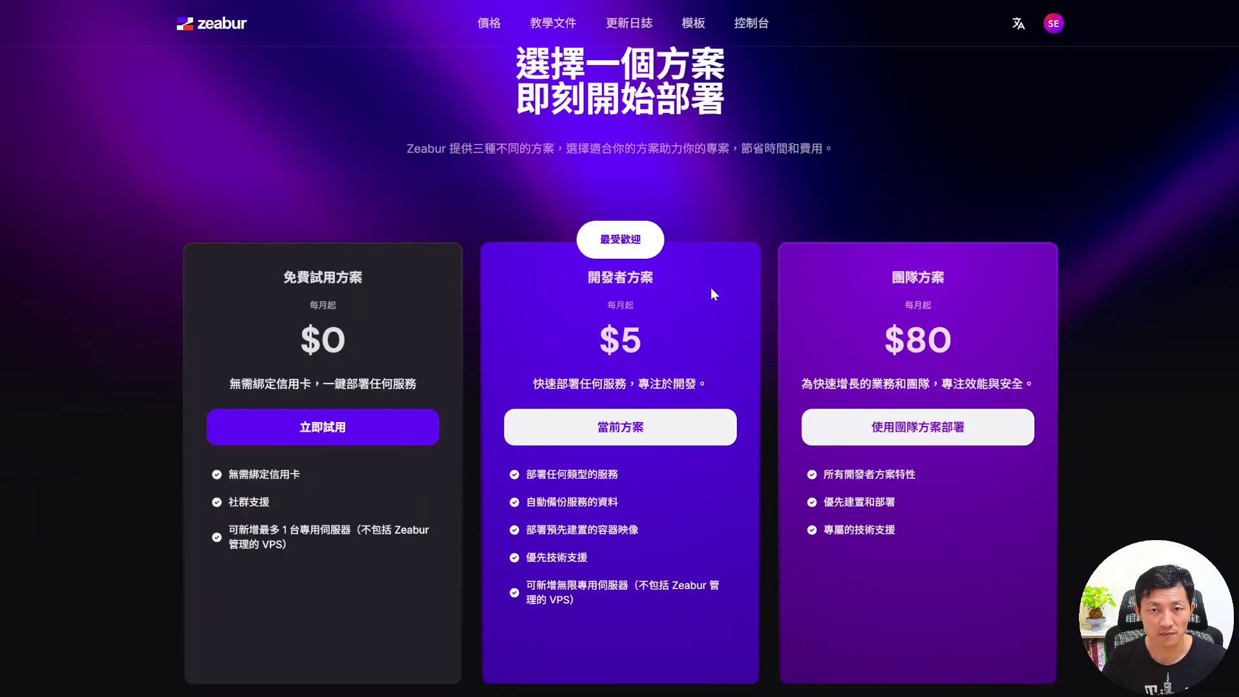
pyautogui.scroll(-2, 711, 288)
pyautogui.scroll(-7, 652, 265)
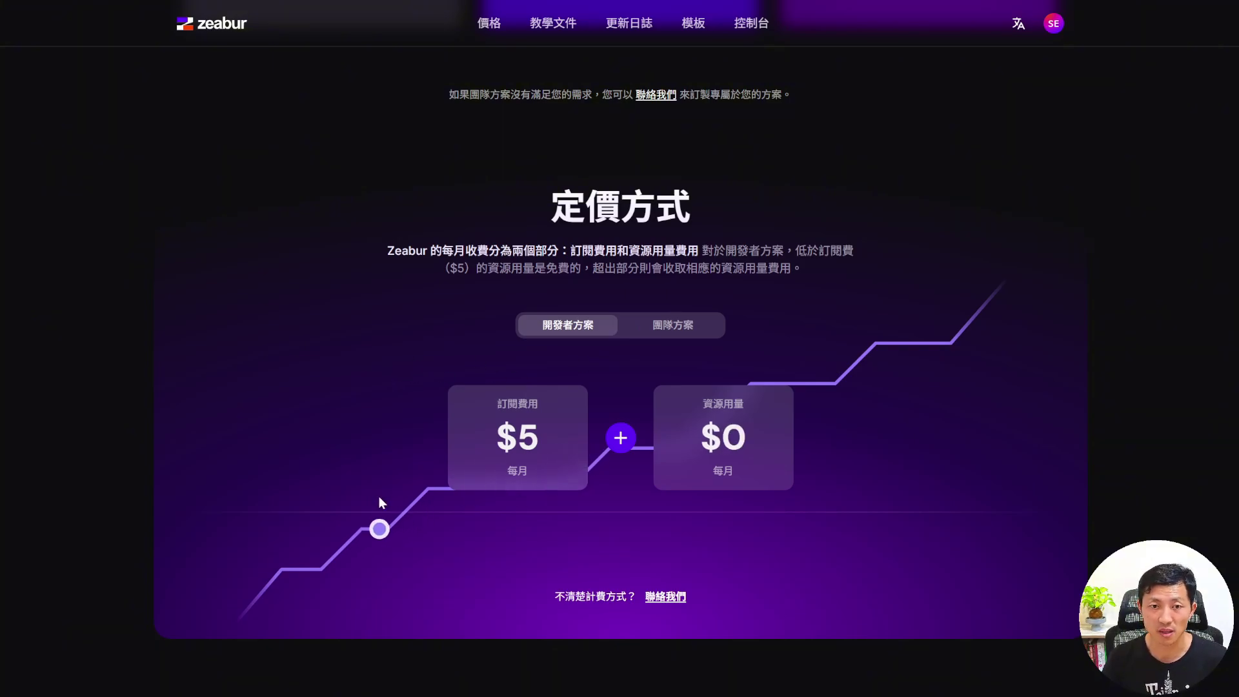
# - Mark the horizontal fee threshold in a capture of the 定價方式 chart with a red line and a downward arrow, and discard the capture
pyautogui.press('F1')
pyautogui.moveTo(133, 113)
pyautogui.mouseDown()
pyautogui.moveTo(1032, 664)
pyautogui.moveTo(1092, 666)
pyautogui.mouseUp()
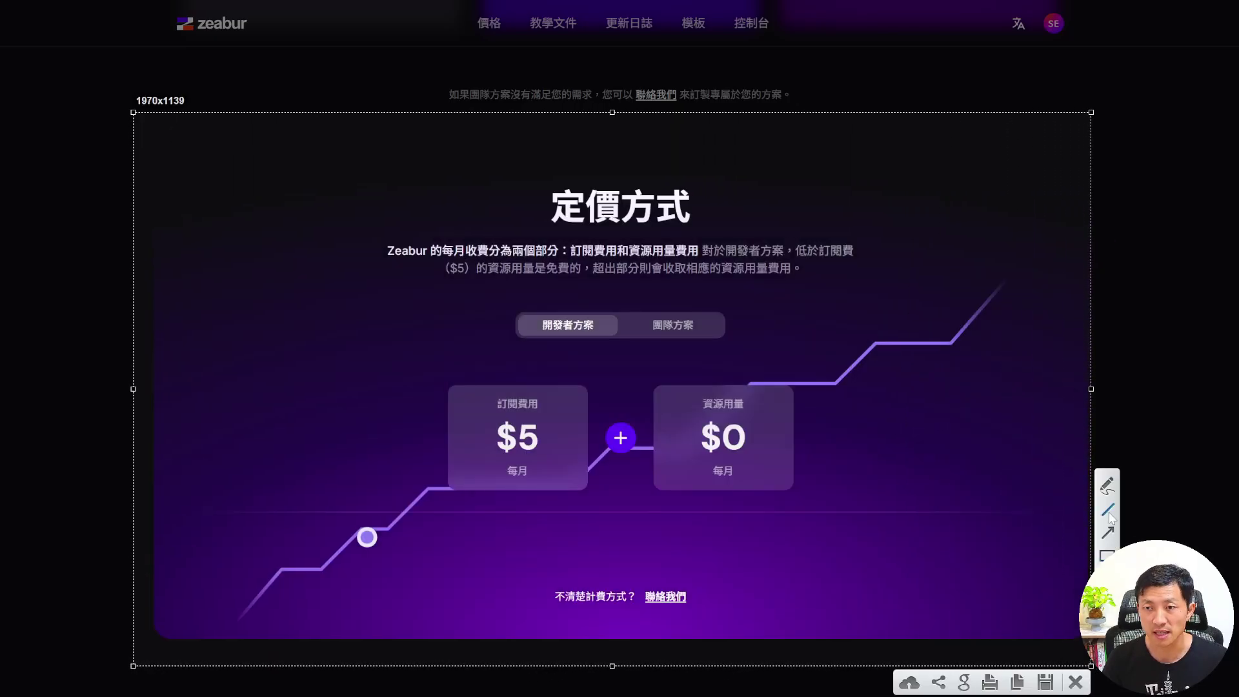
pyautogui.moveTo(238, 511); pyautogui.dragTo(686, 513)
pyautogui.click(1110, 533)
pyautogui.moveTo(399, 510)
pyautogui.mouseDown()
pyautogui.moveTo(405, 578)
pyautogui.moveTo(395, 580)
pyautogui.mouseUp()
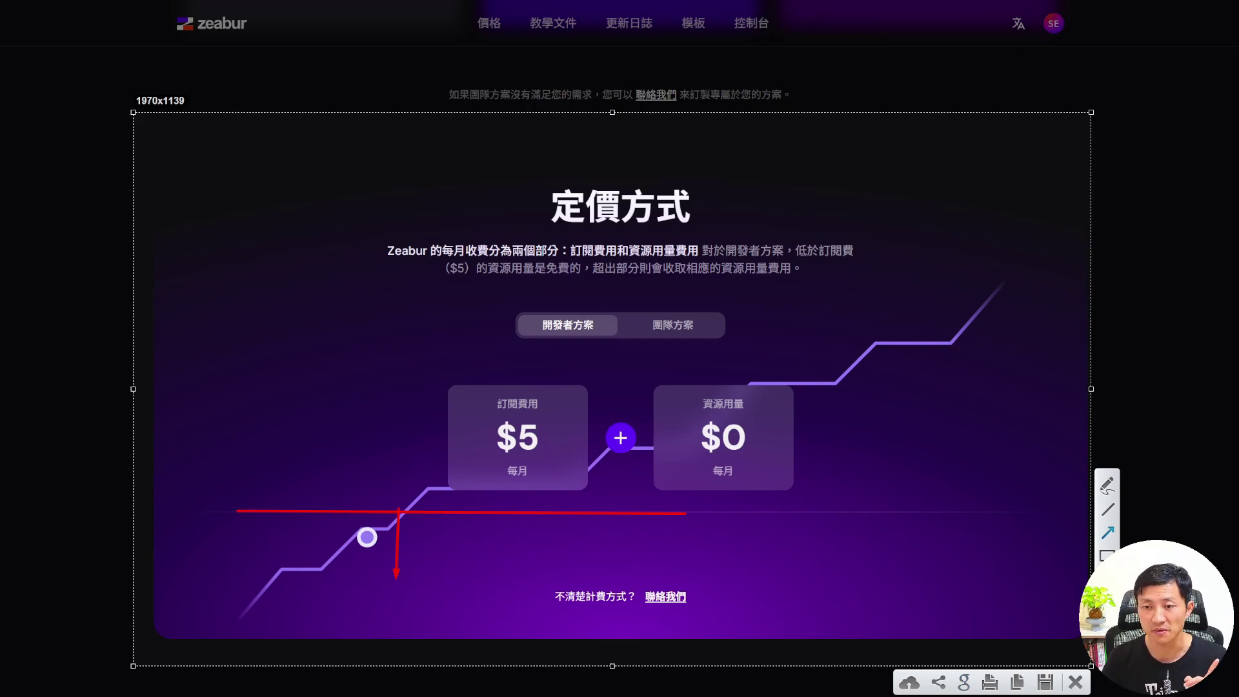
pyautogui.press('Escape')
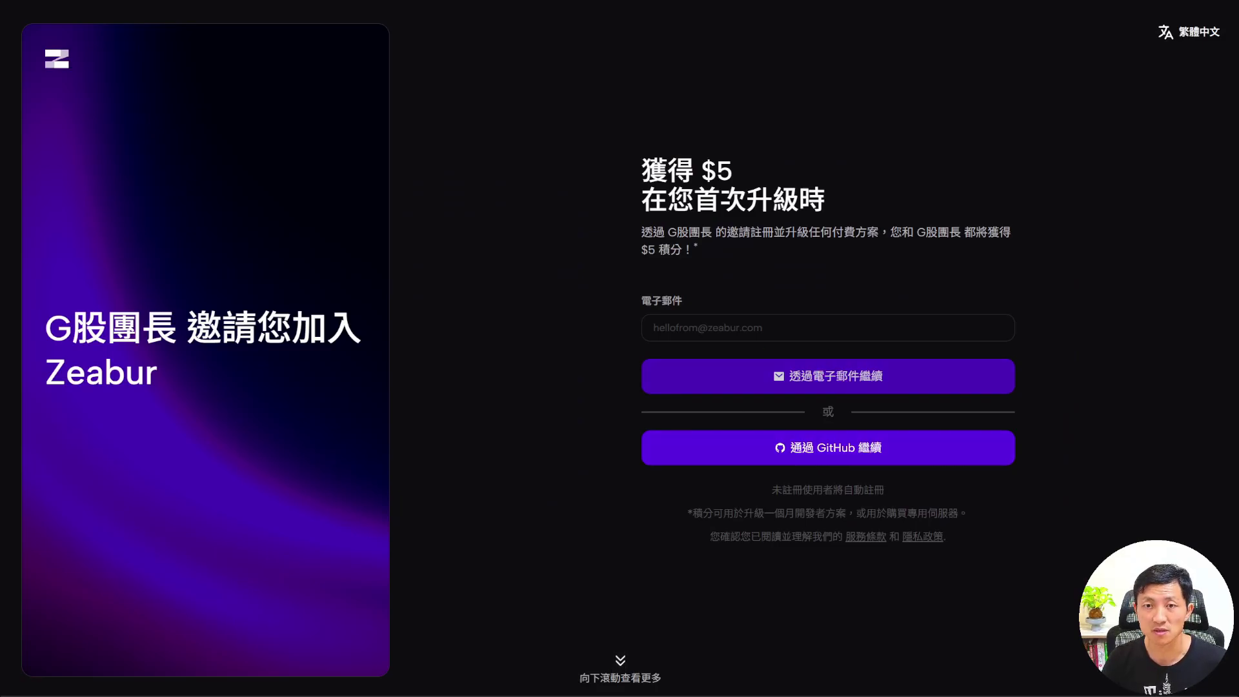
# - Sign up by e-mail on the Zeabur invitation page and log in through the link in Zeabur's Gmail message
pyautogui.click(643, 328)
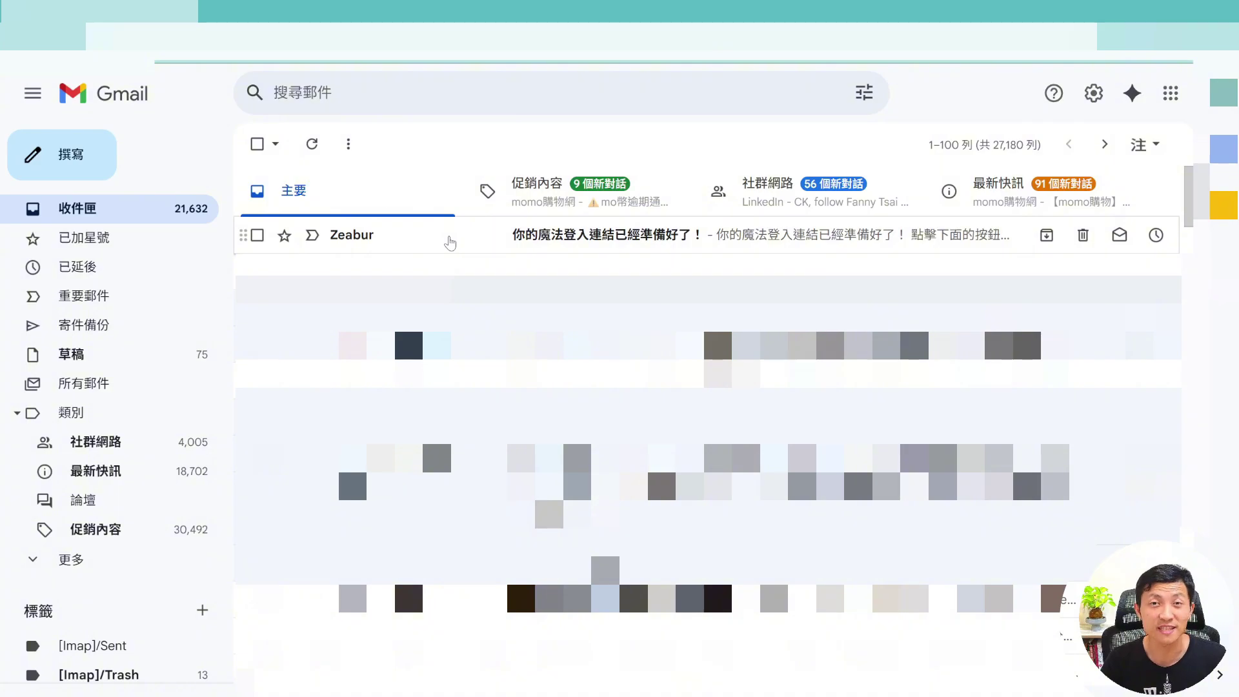
pyautogui.click(451, 242)
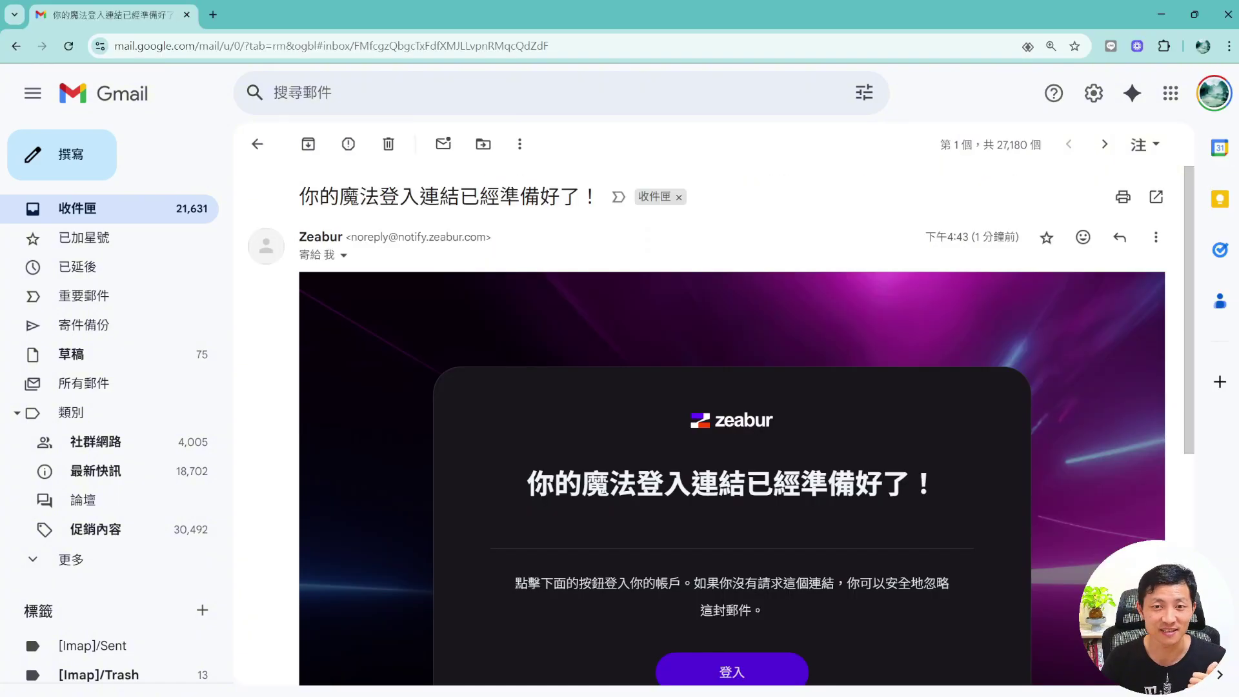
pyautogui.scroll(-2, 746, 312)
pyautogui.click(739, 534)
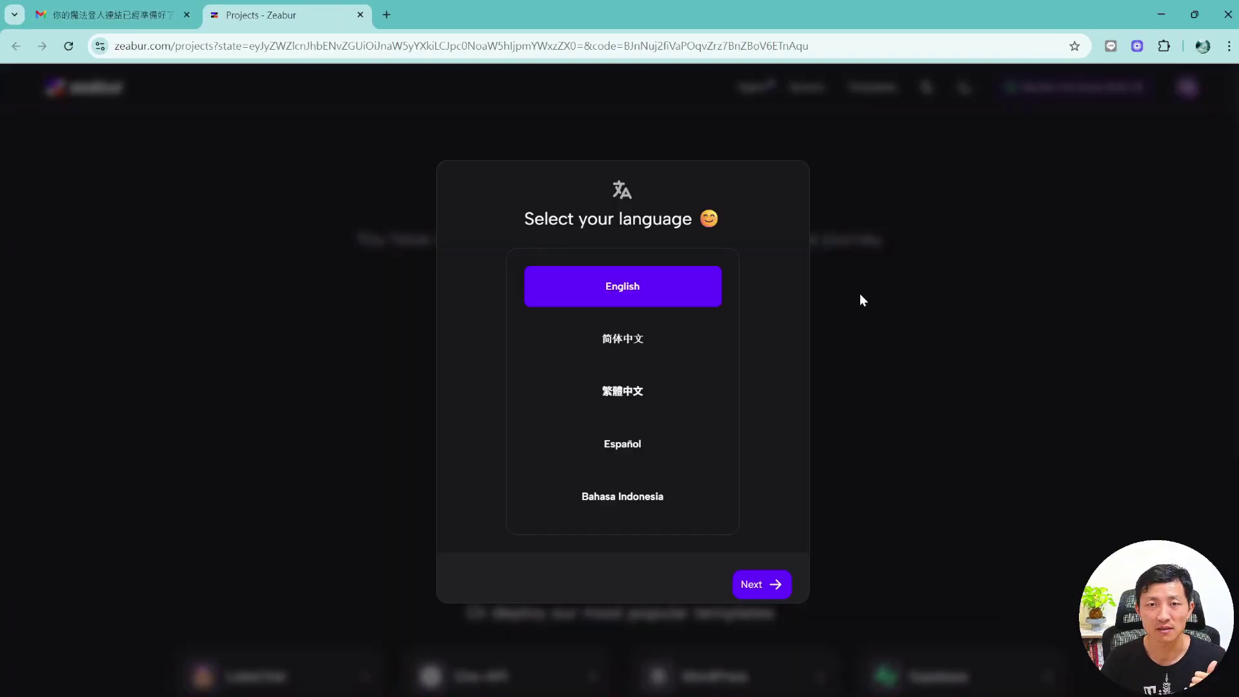
# - Complete Zeabur's onboarding with 繁體中文 as the language, skipping the community invitation and accepting the terms of service
pyautogui.click(686, 392)
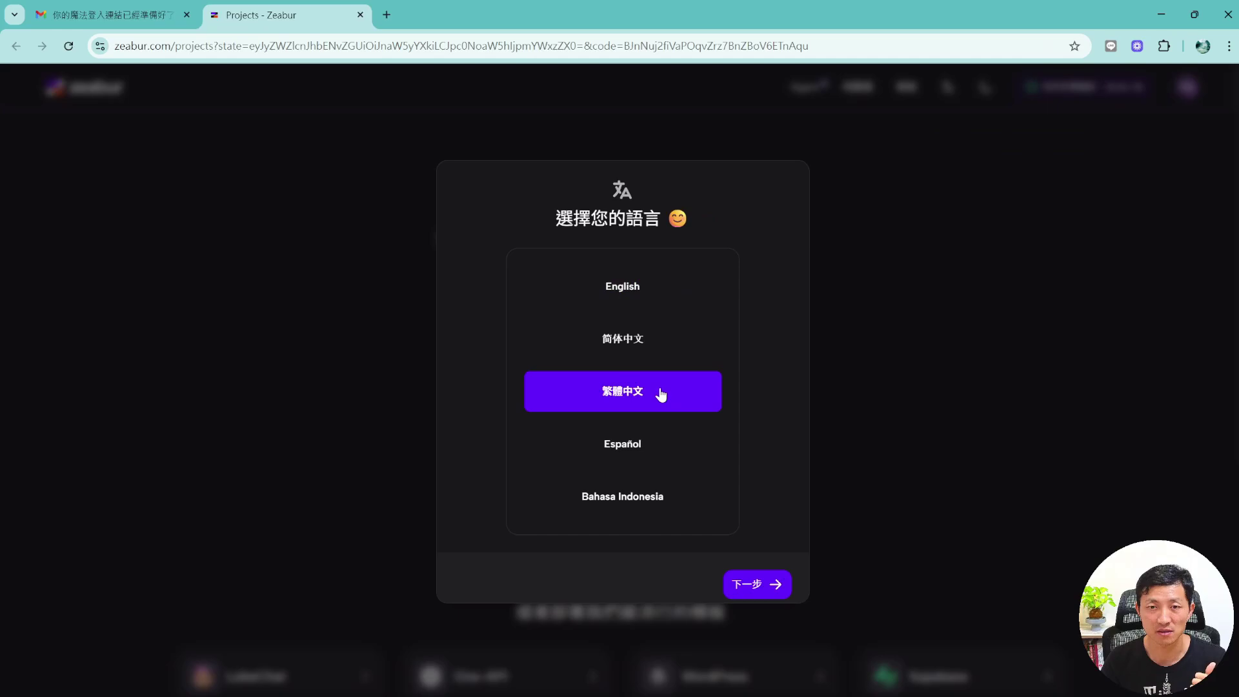
pyautogui.click(761, 581)
pyautogui.click(754, 571)
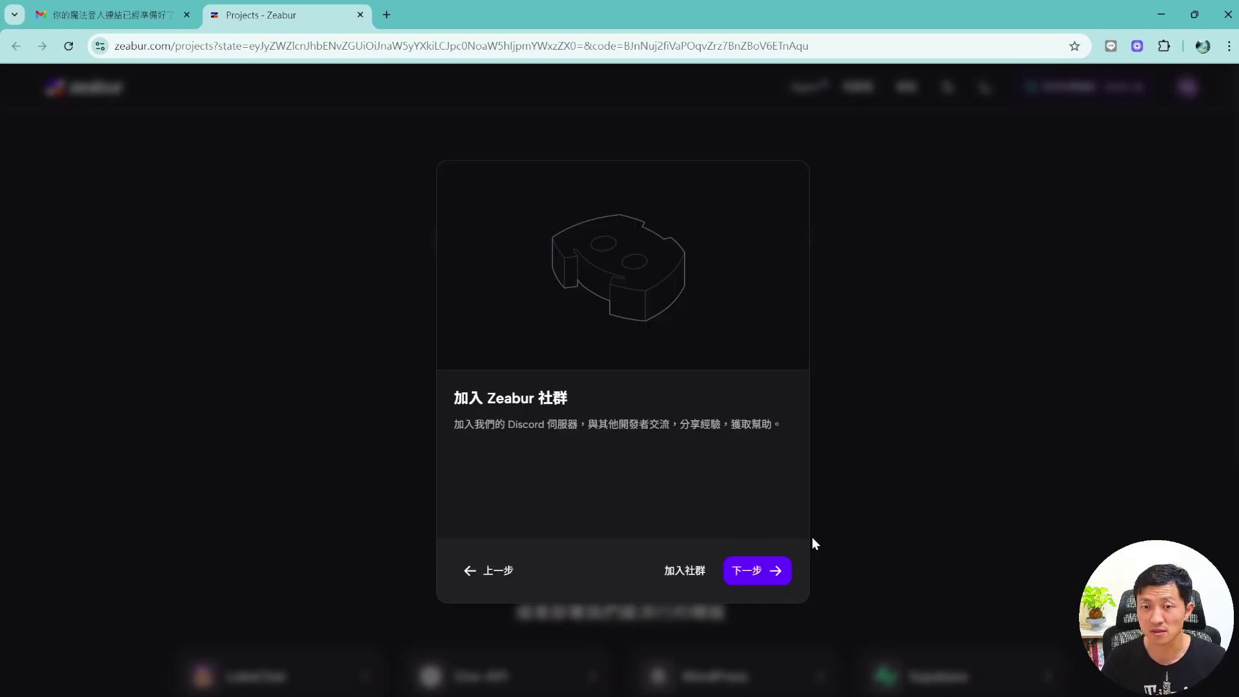
pyautogui.click(769, 574)
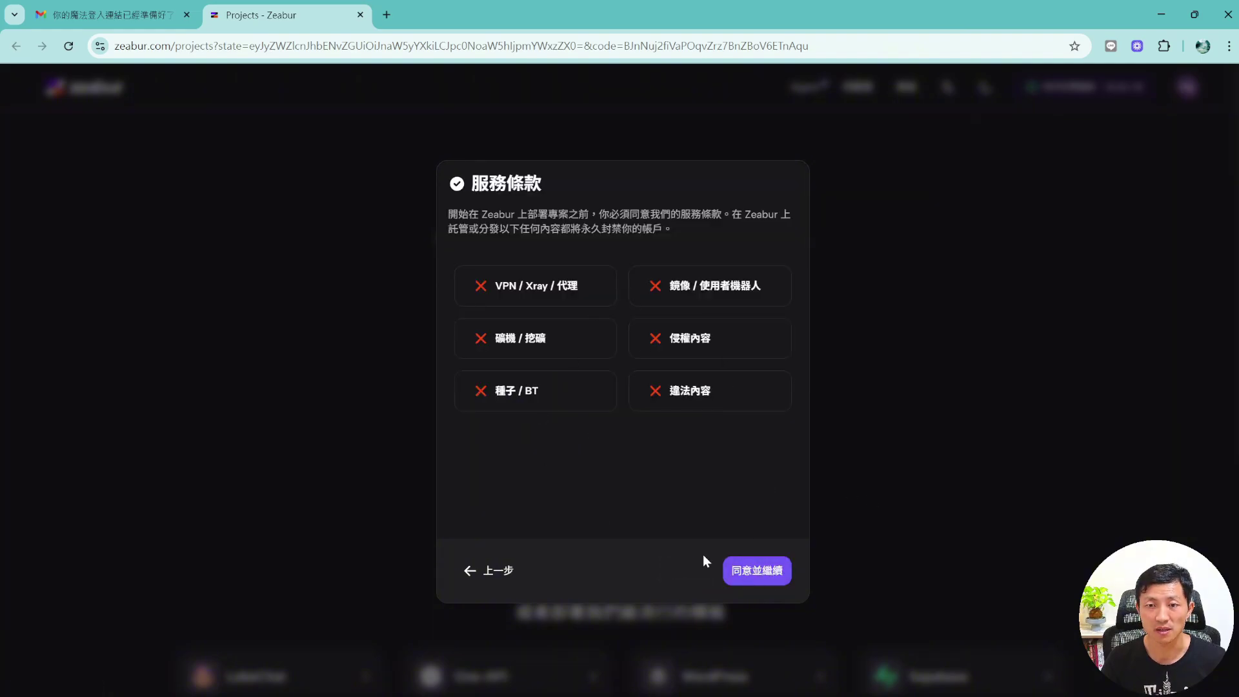
pyautogui.click(768, 567)
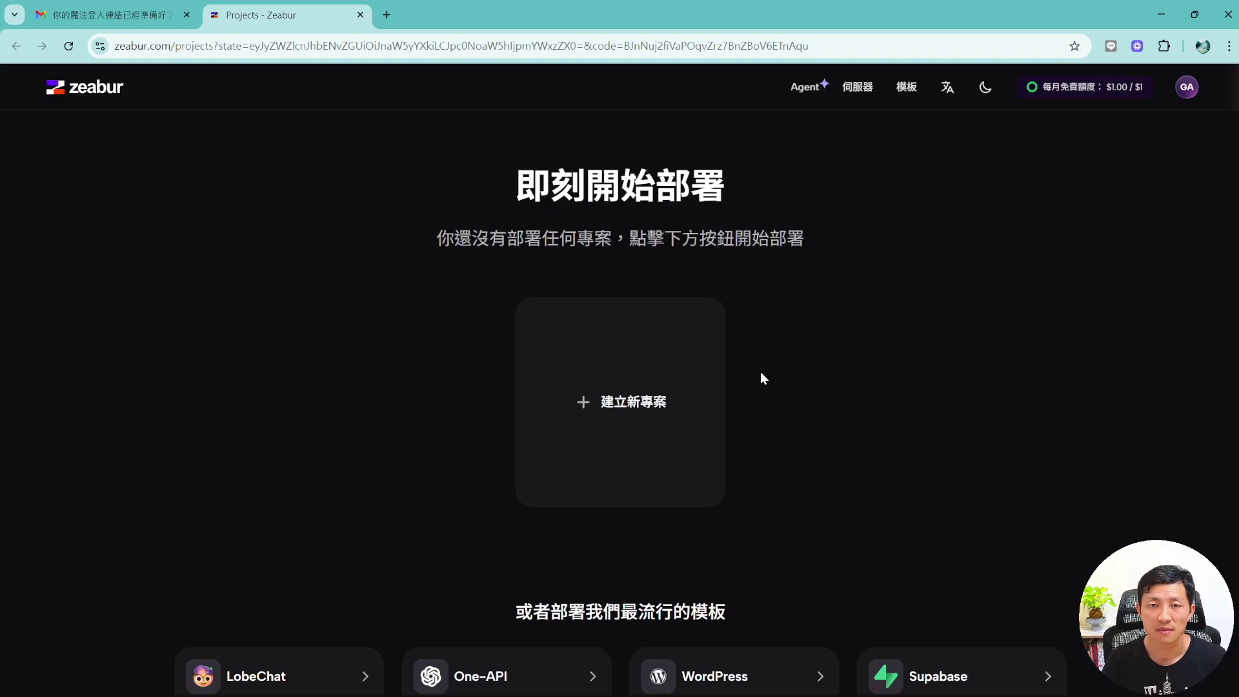
pyautogui.click(665, 384)
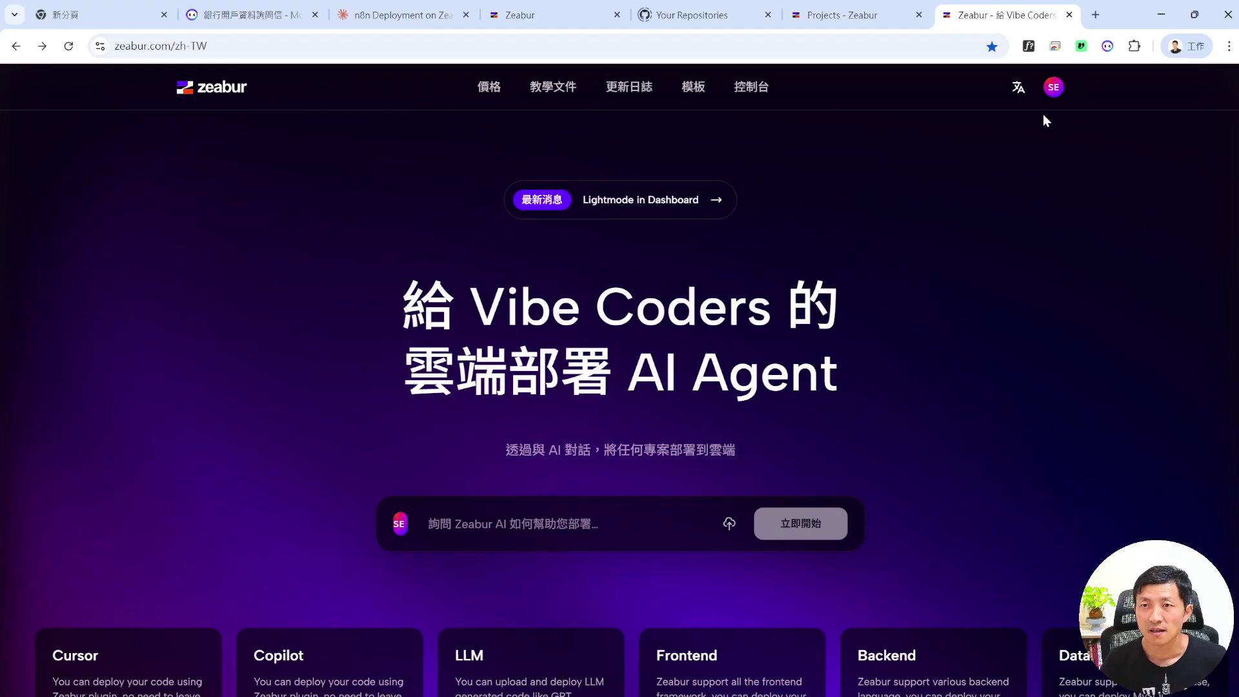
# - Go to the account's 付款設定 page and review the plans offered for an upgrade
pyautogui.click(1053, 87)
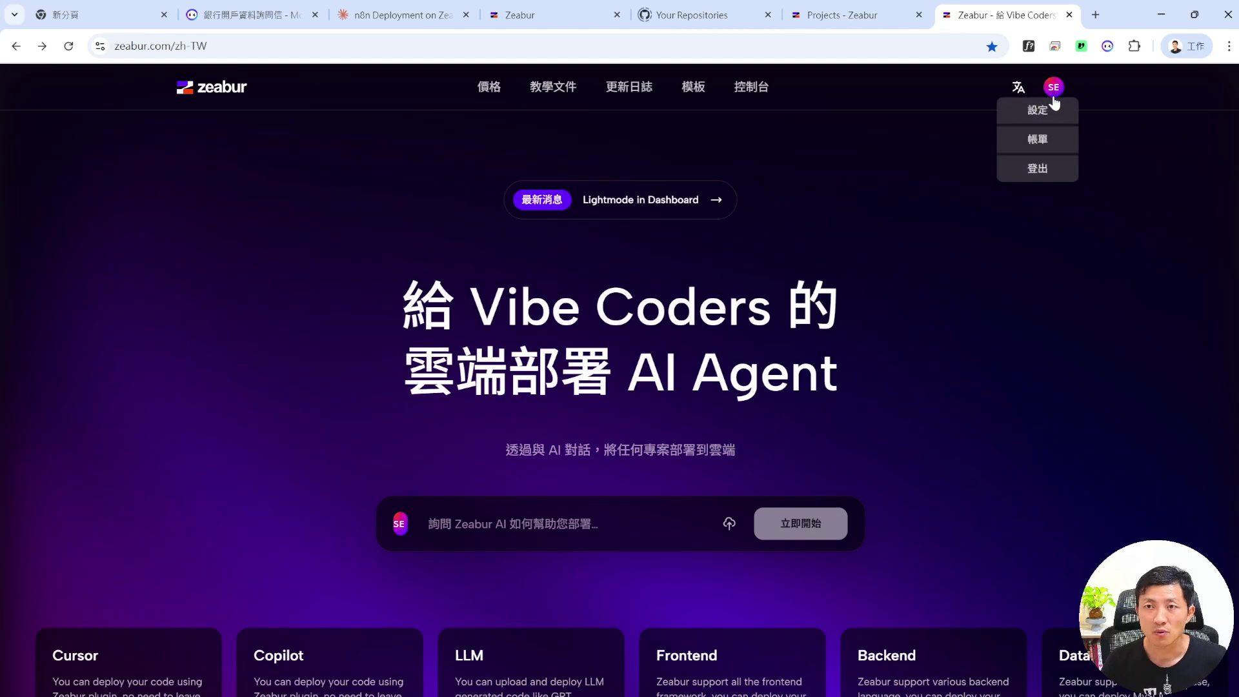
pyautogui.click(1039, 113)
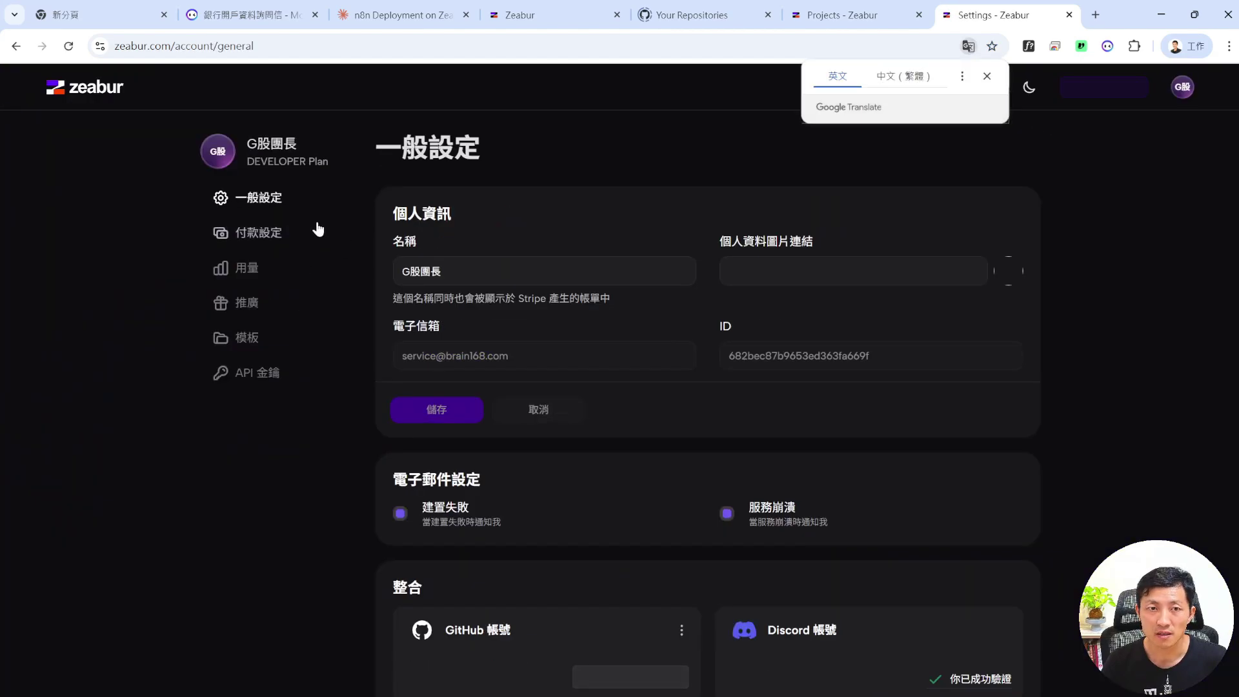
pyautogui.click(262, 233)
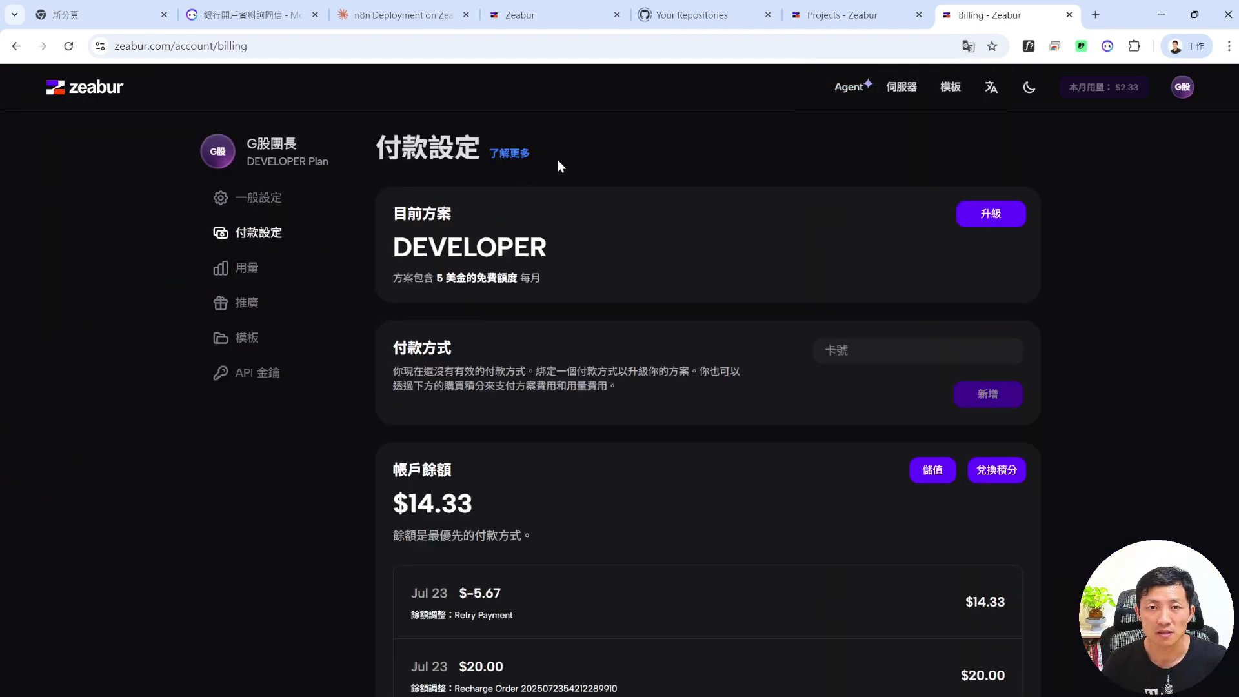
pyautogui.click(991, 214)
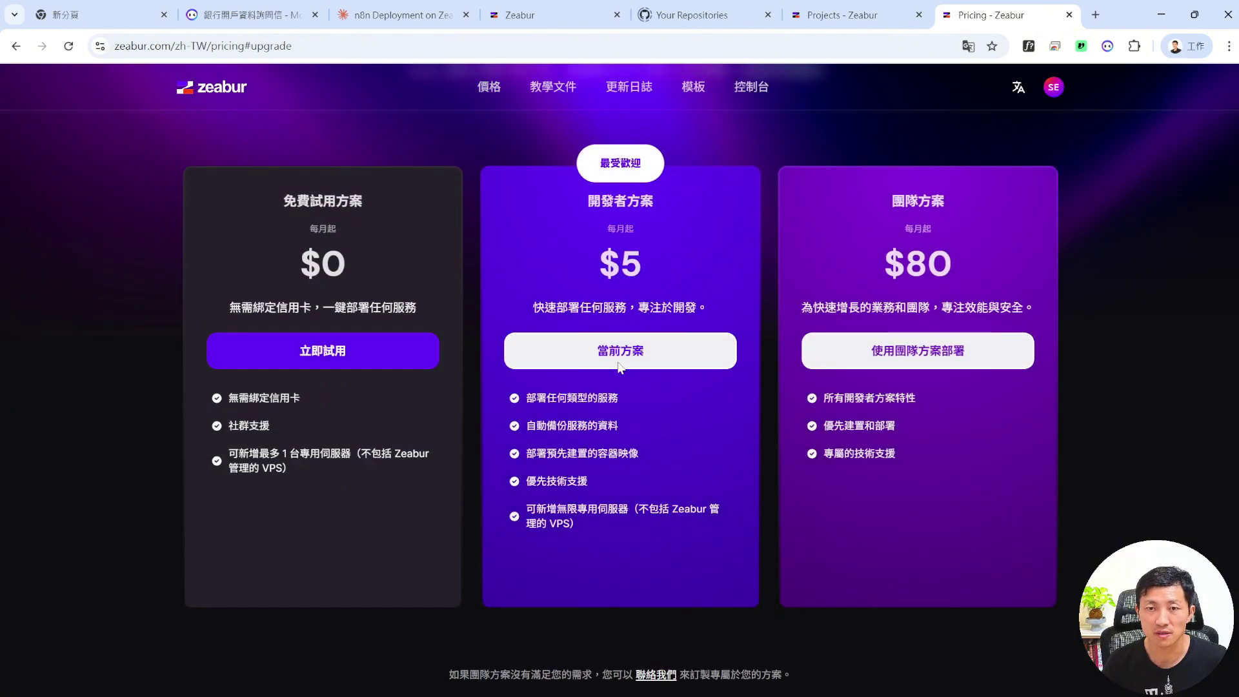
pyautogui.scroll(-3, 666, 398)
pyautogui.scroll(4, 669, 402)
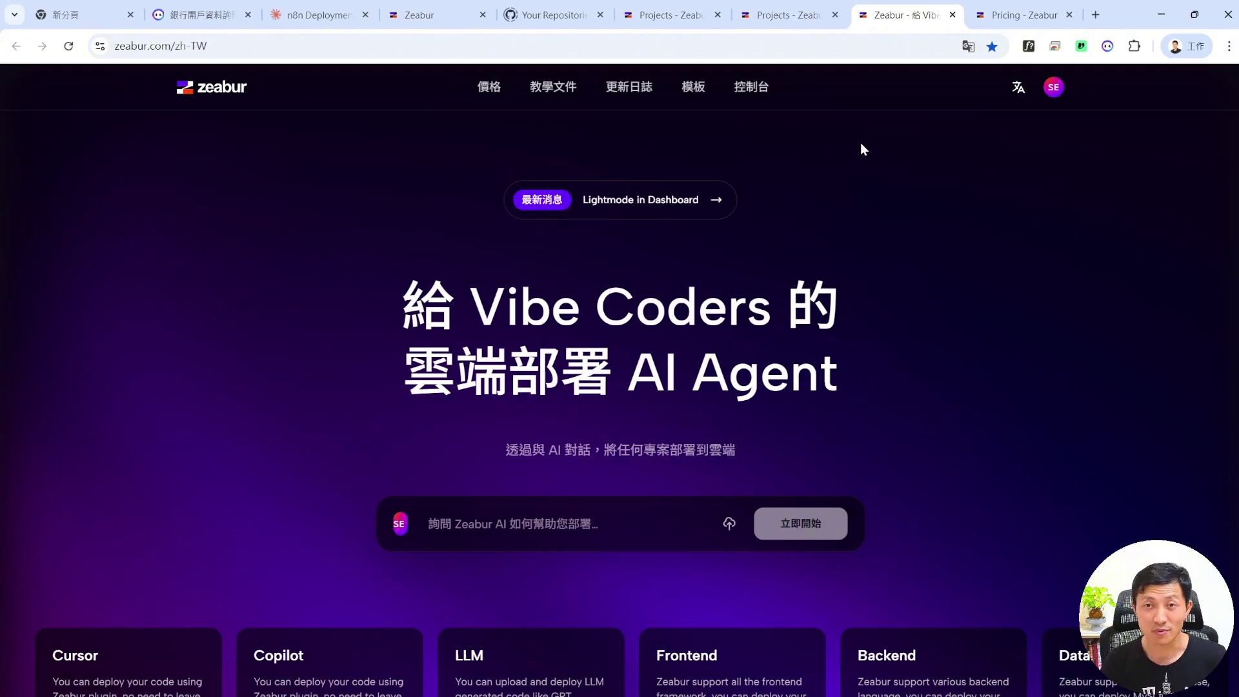
# - Create a new Zeabur project in the Amazon Web Services Taipei, Taiwan region (ap-east-2)
pyautogui.click(754, 89)
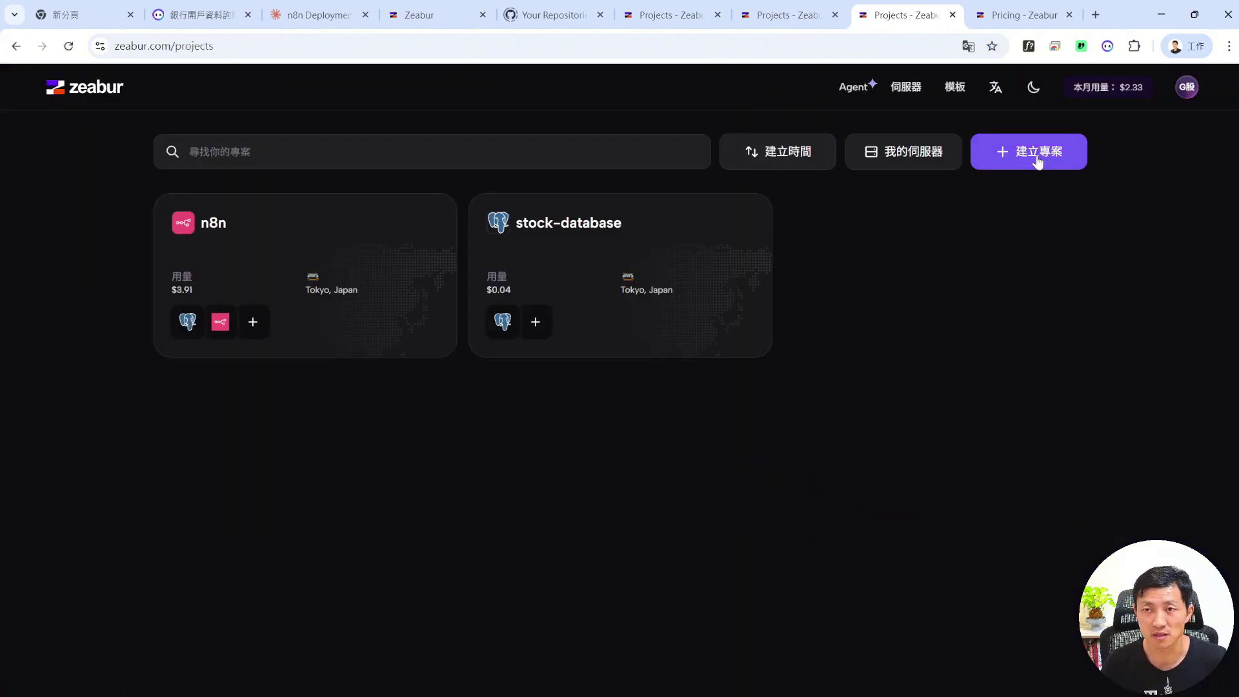
pyautogui.click(1037, 162)
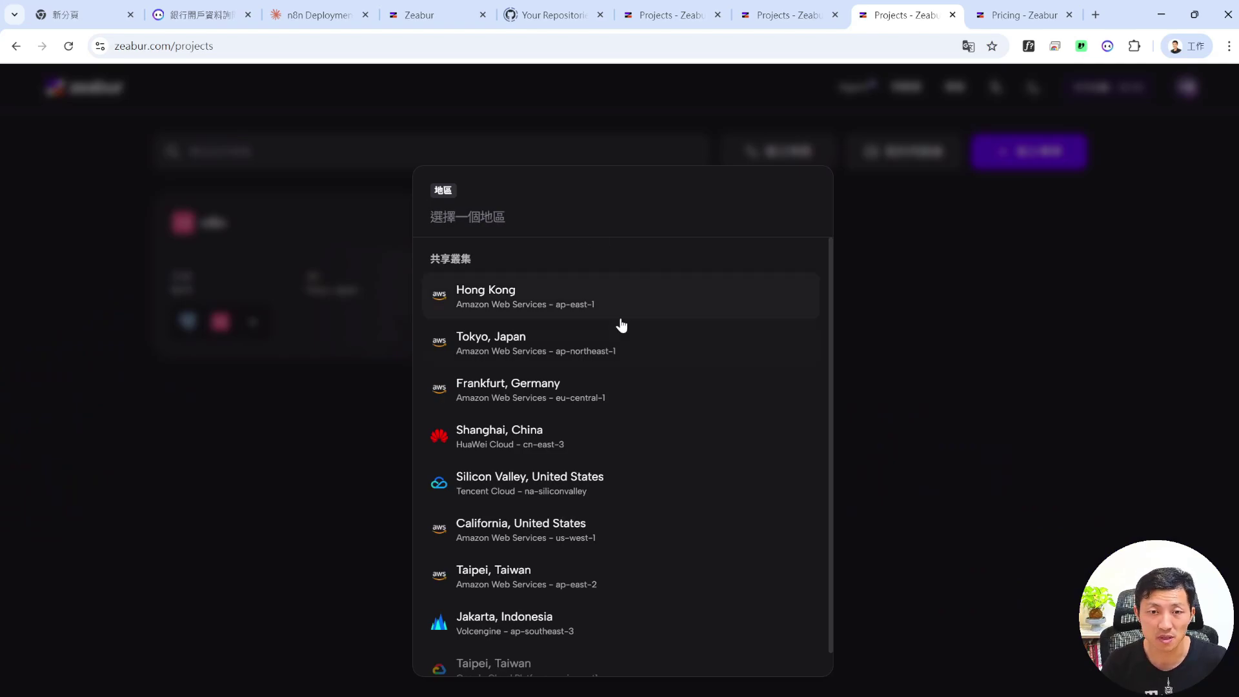
pyautogui.click(546, 583)
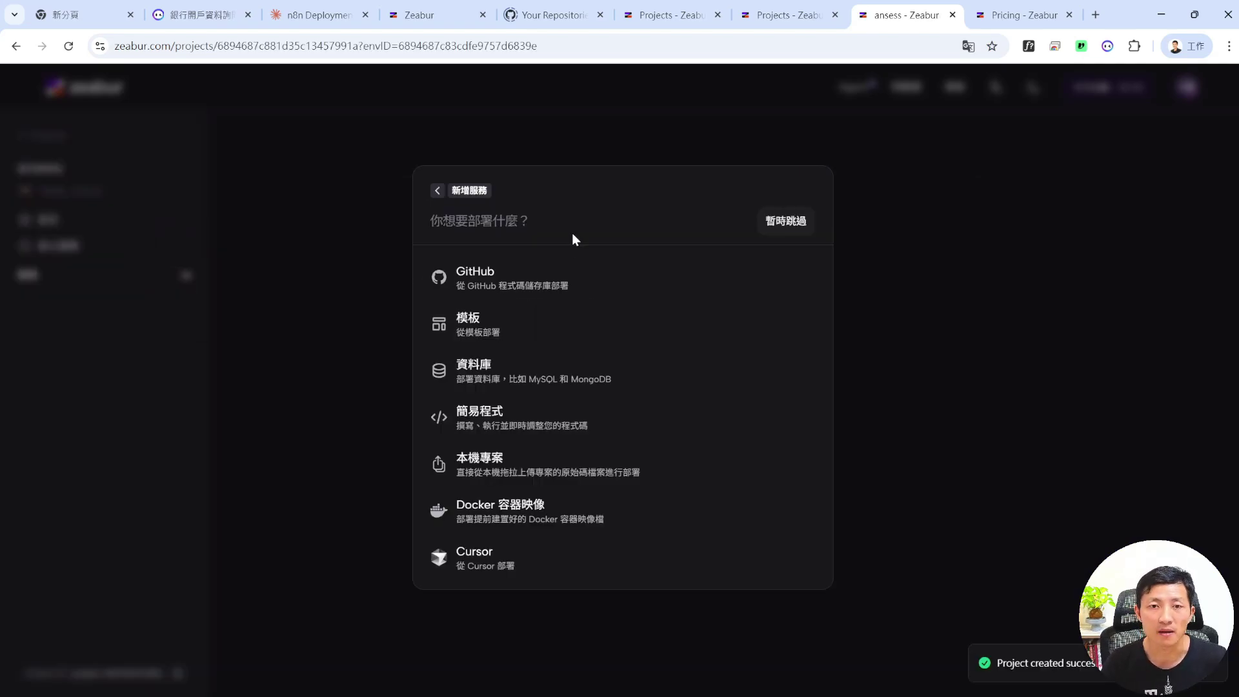
# - Search the deployment templates for n8n and open the n8n template published by 五倍學院
pyautogui.click(512, 336)
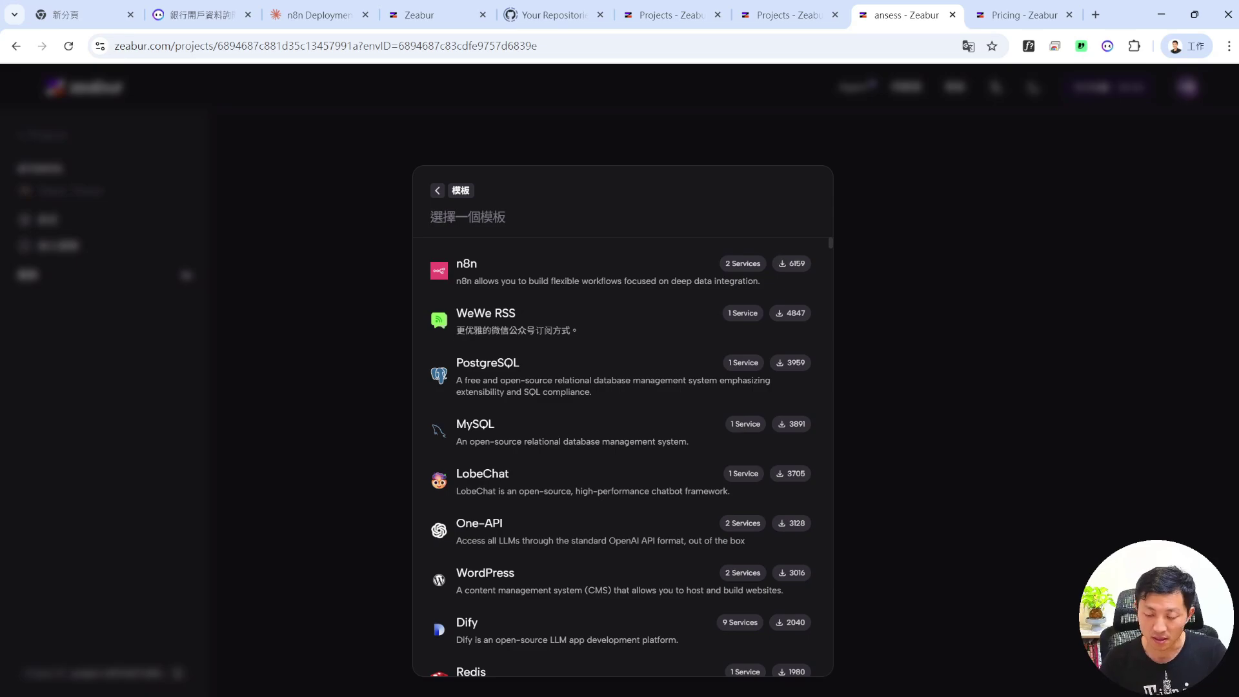
pyautogui.write('n8n')
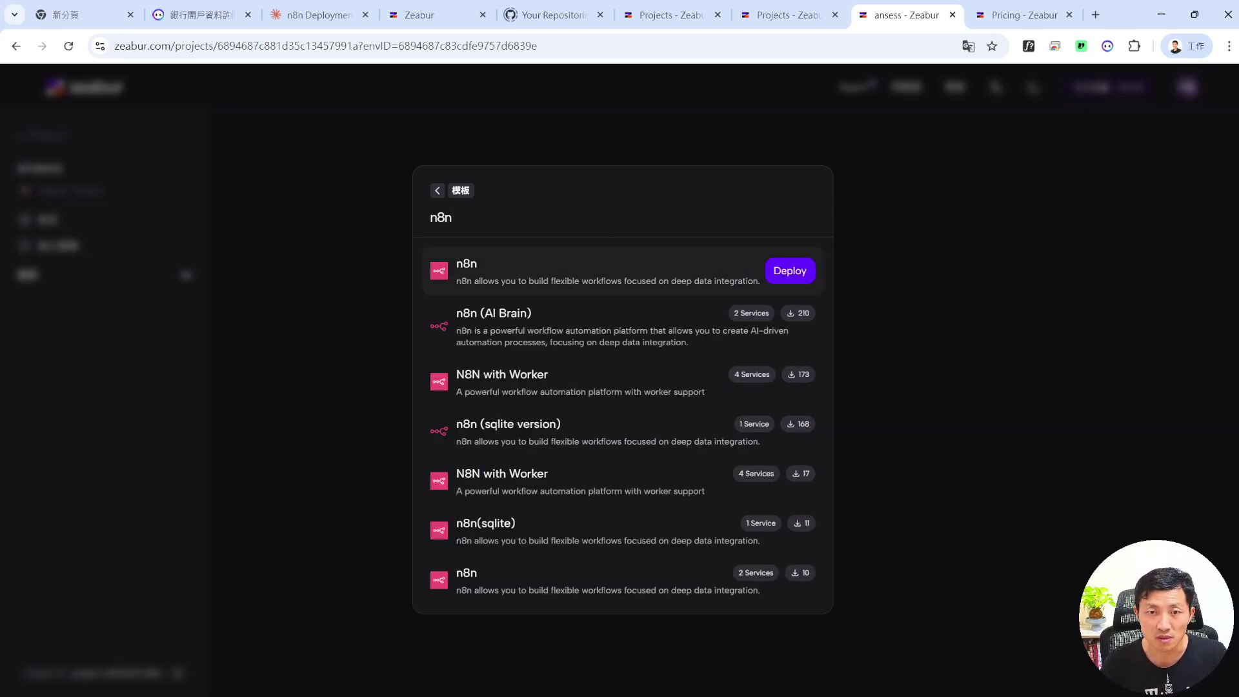
pyautogui.click(464, 265)
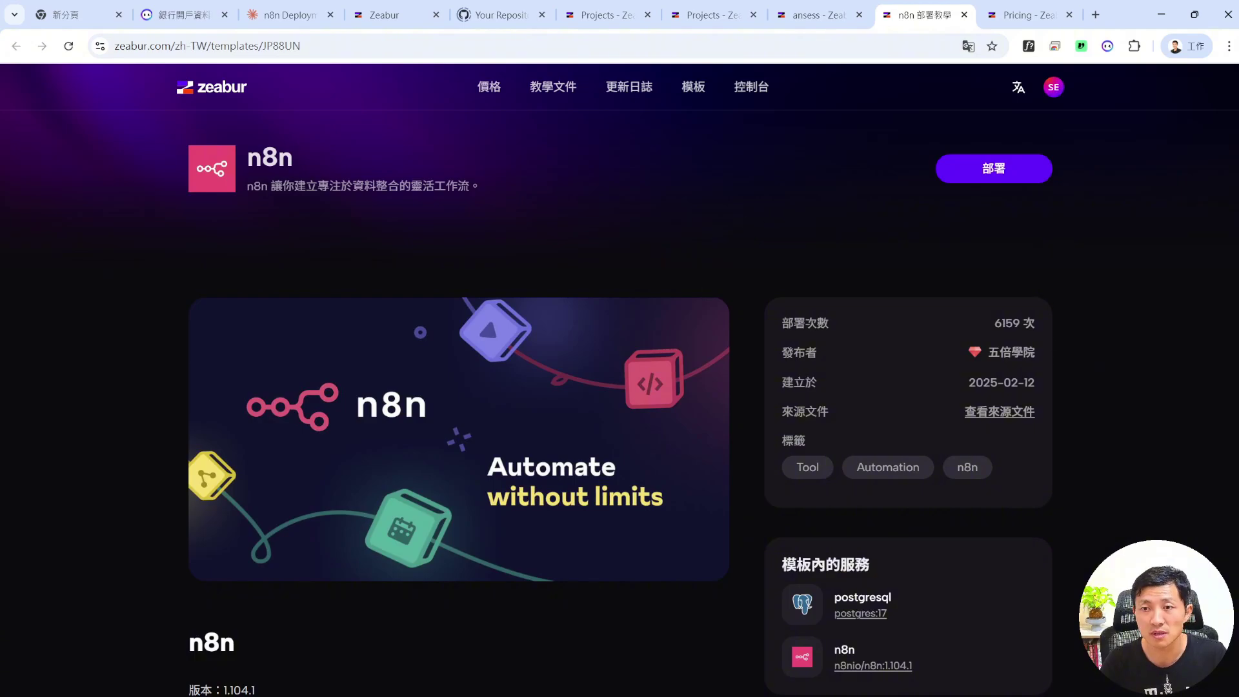
pyautogui.moveTo(989, 358); pyautogui.dragTo(1038, 358)
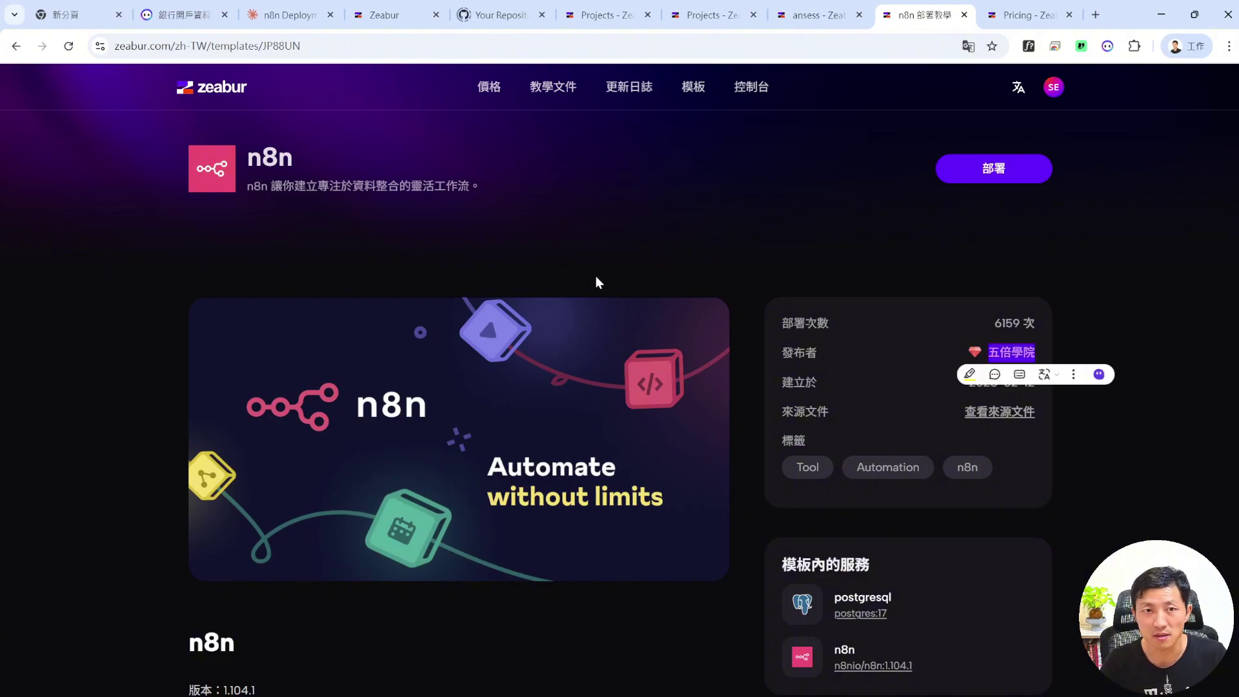
pyautogui.click(679, 224)
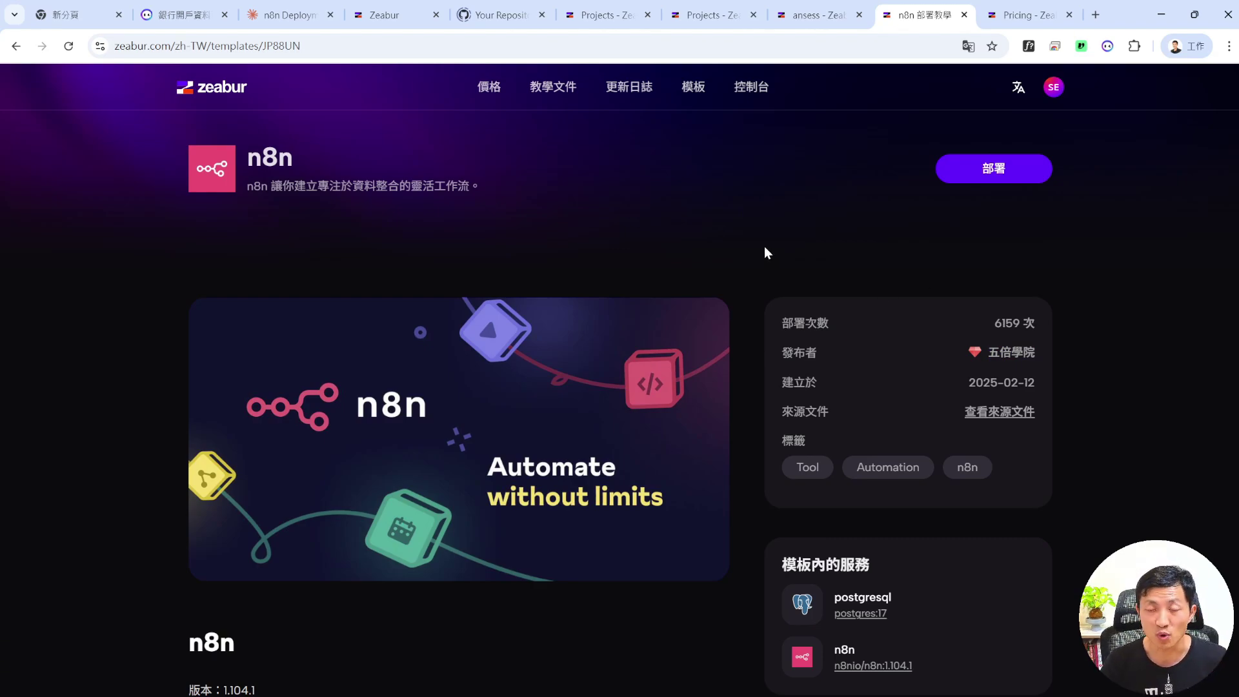
# - Deploy the n8n template to the Taipei, Taiwan region with the domain ginray.zeabur.app
pyautogui.click(987, 174)
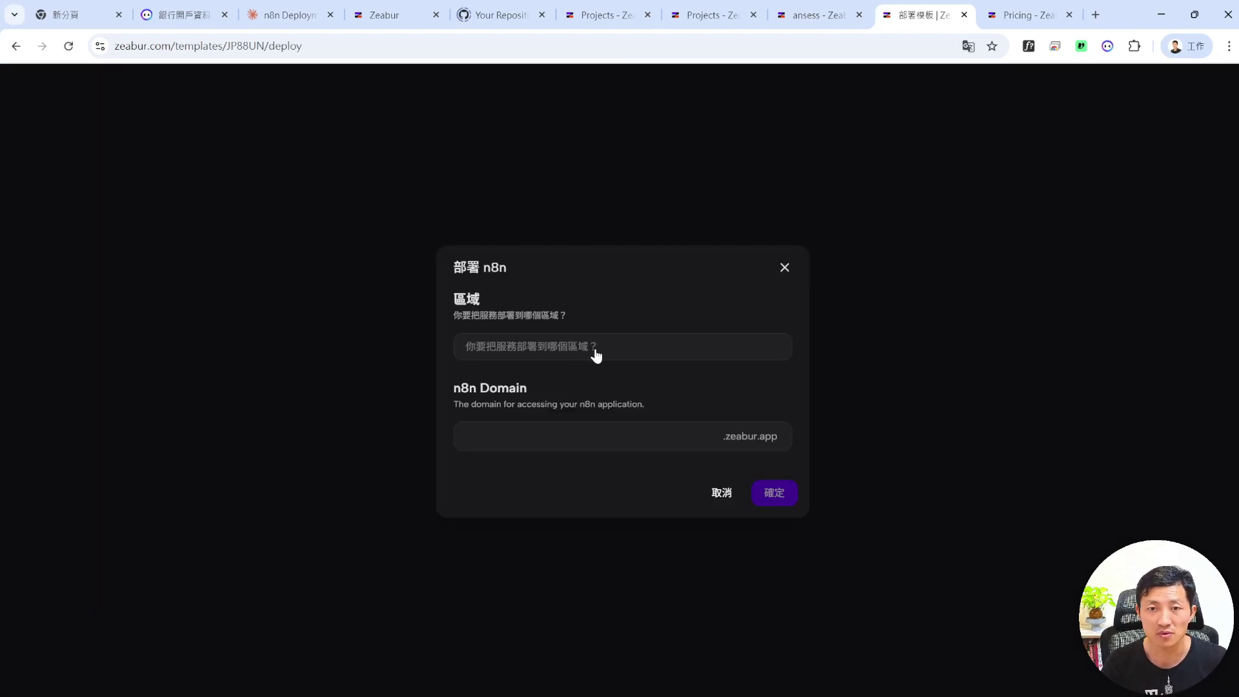
pyautogui.click(596, 353)
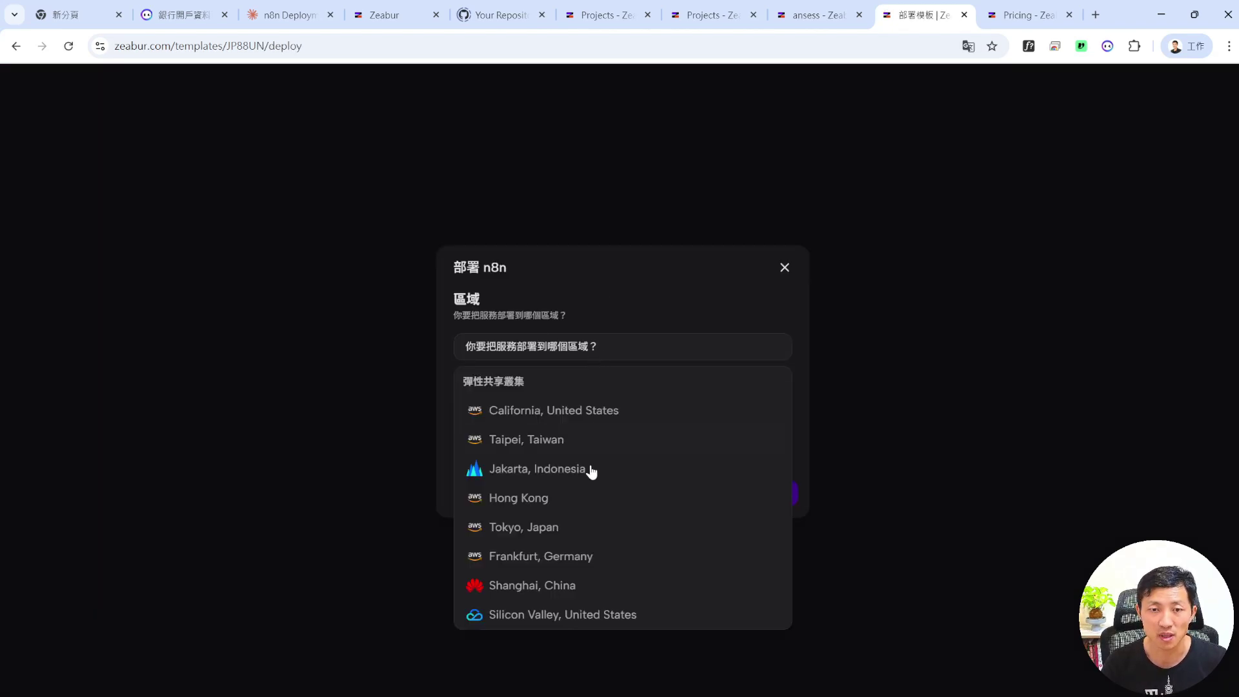
pyautogui.click(570, 443)
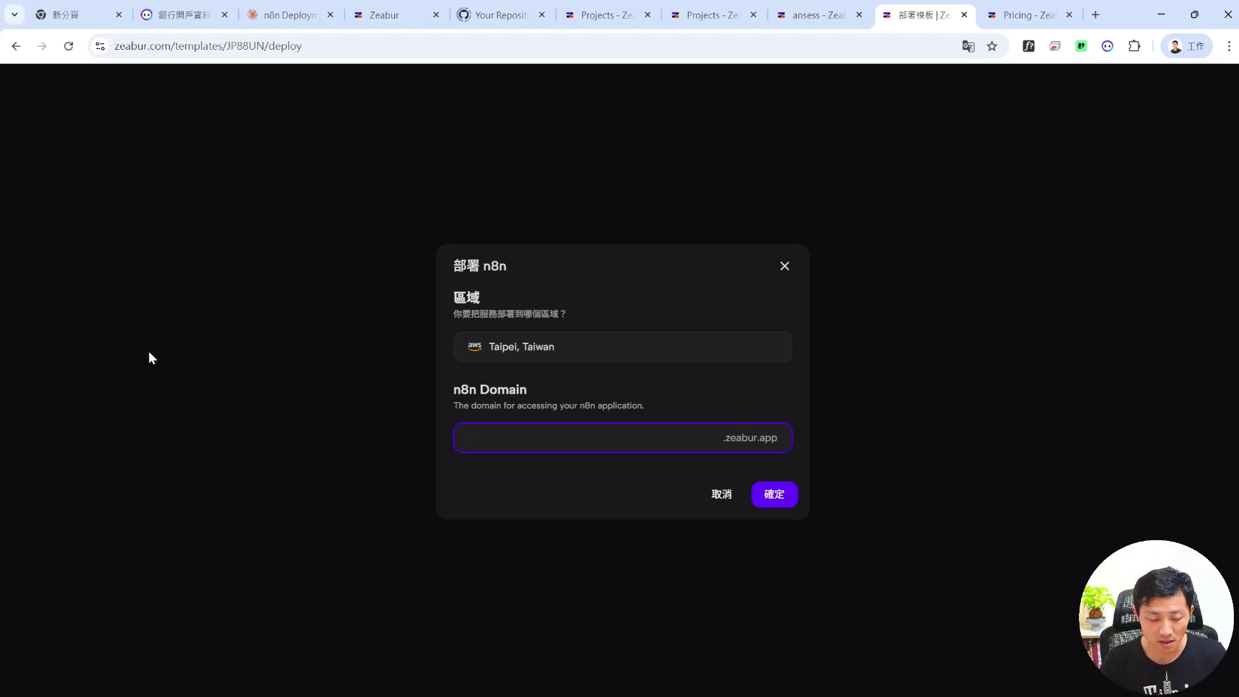
pyautogui.write('gi')
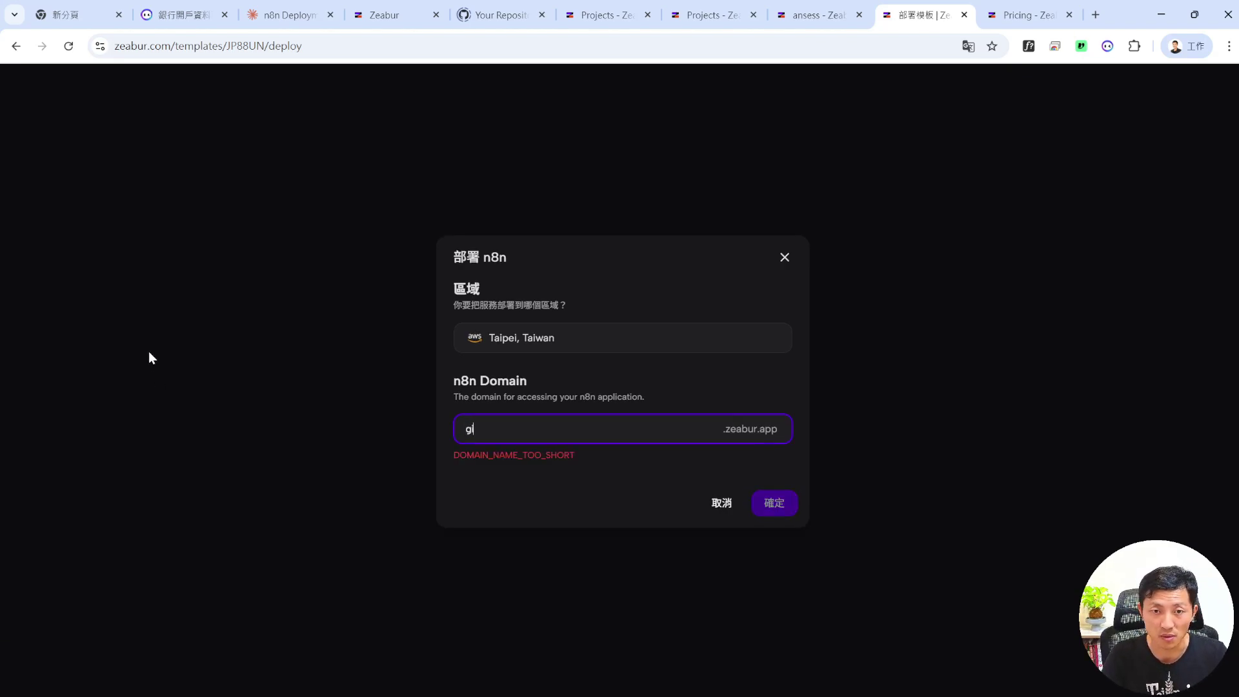
pyautogui.write('nray')
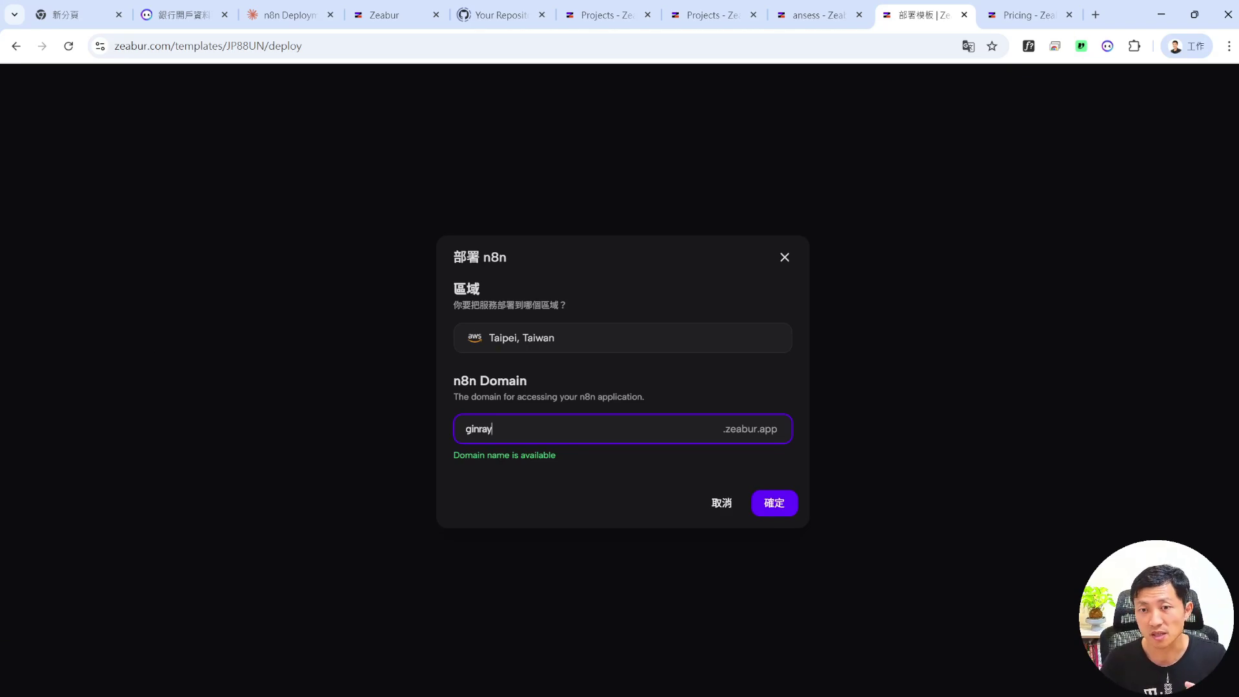
pyautogui.click(779, 500)
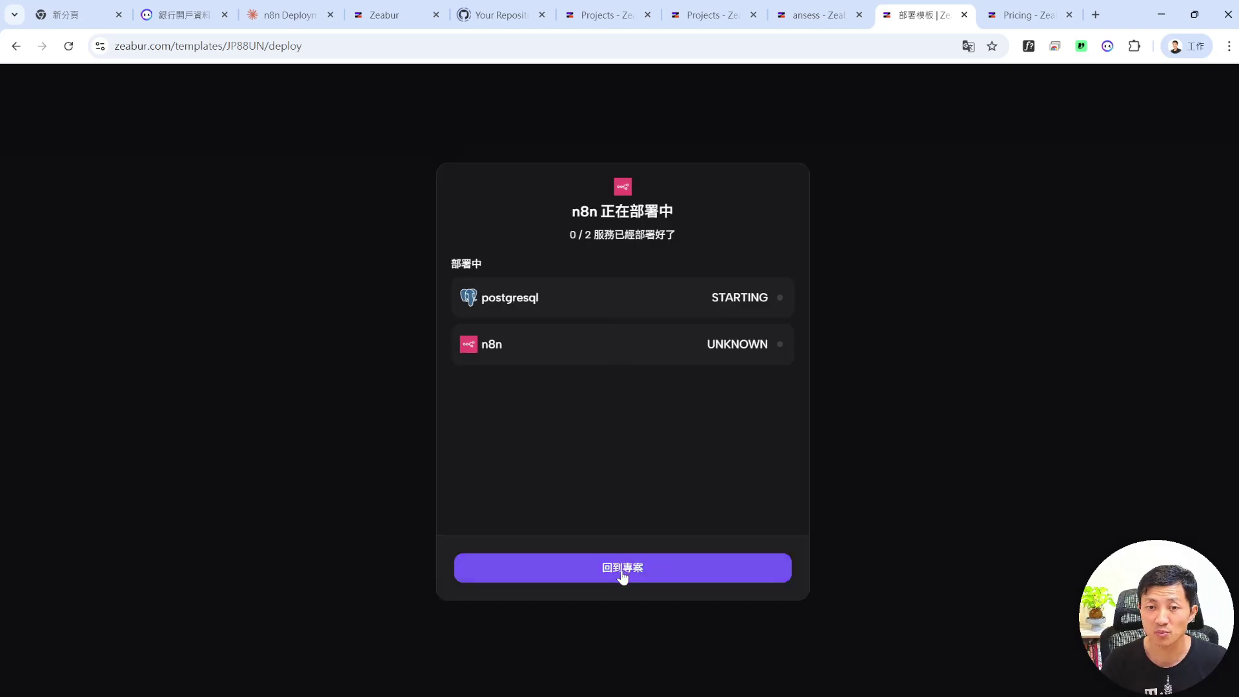
# - Go to the deployed project and review the postgresql status and the n8n service's status and network domain settings
pyautogui.click(623, 573)
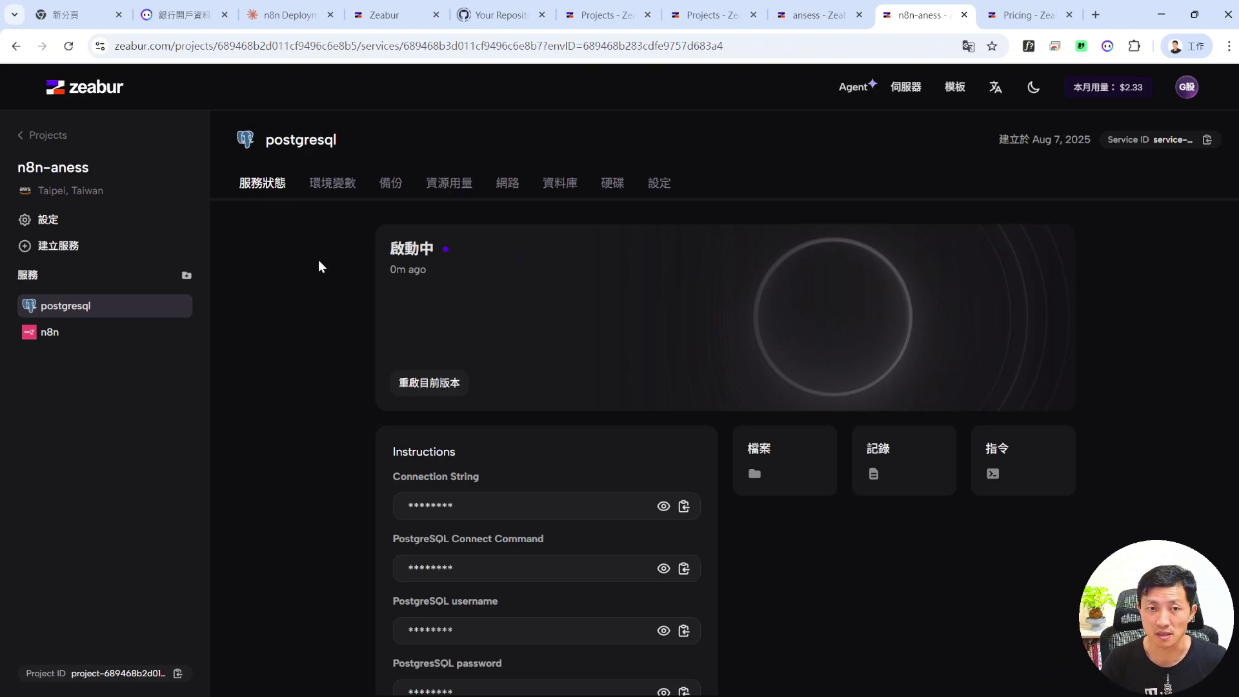
pyautogui.tripleClick(454, 246)
pyautogui.click(536, 239)
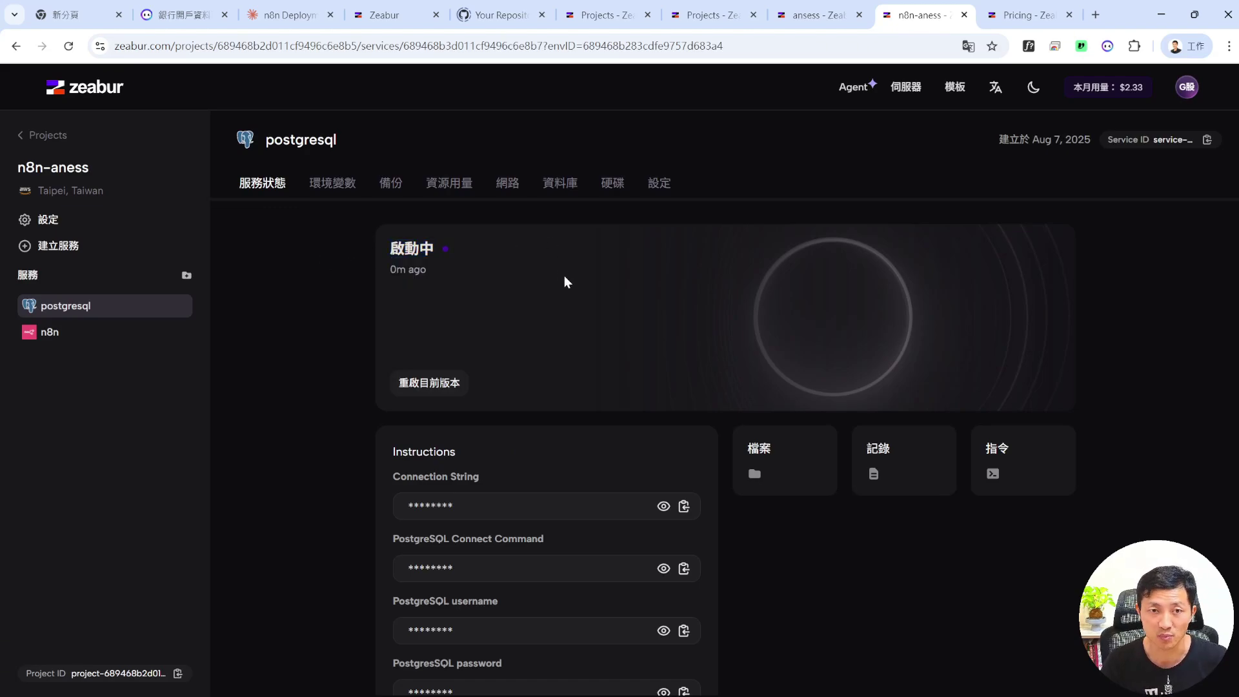
pyautogui.click(94, 336)
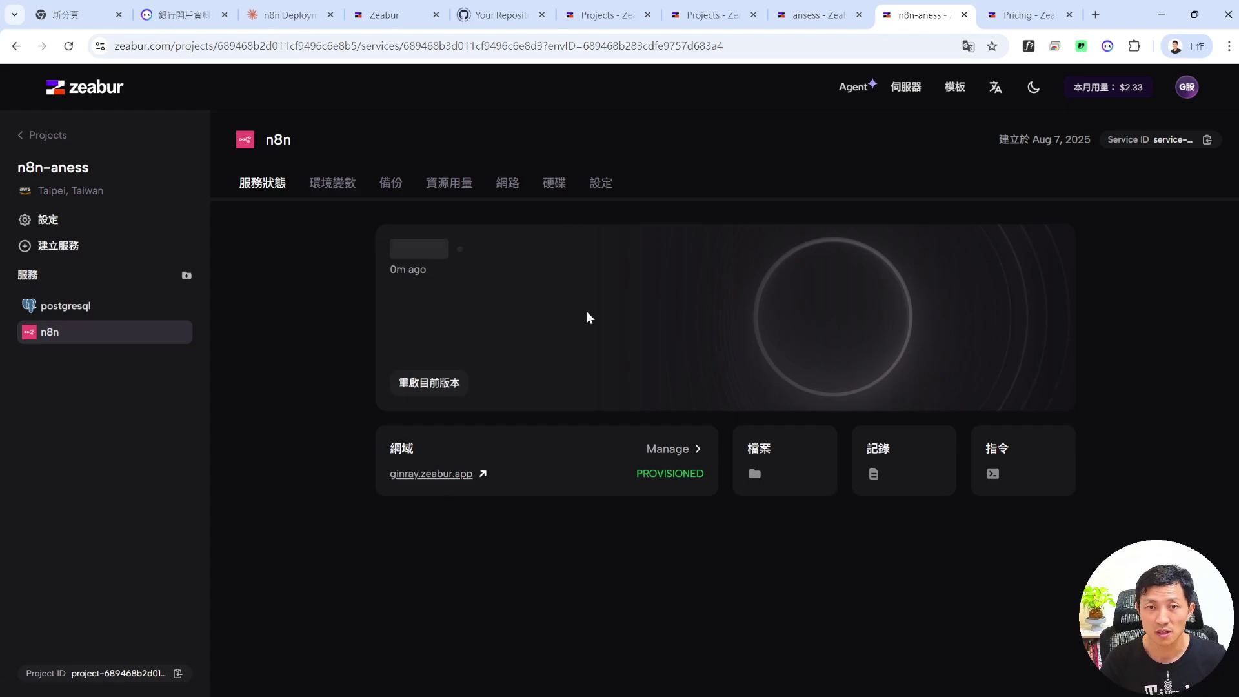
pyautogui.click(670, 450)
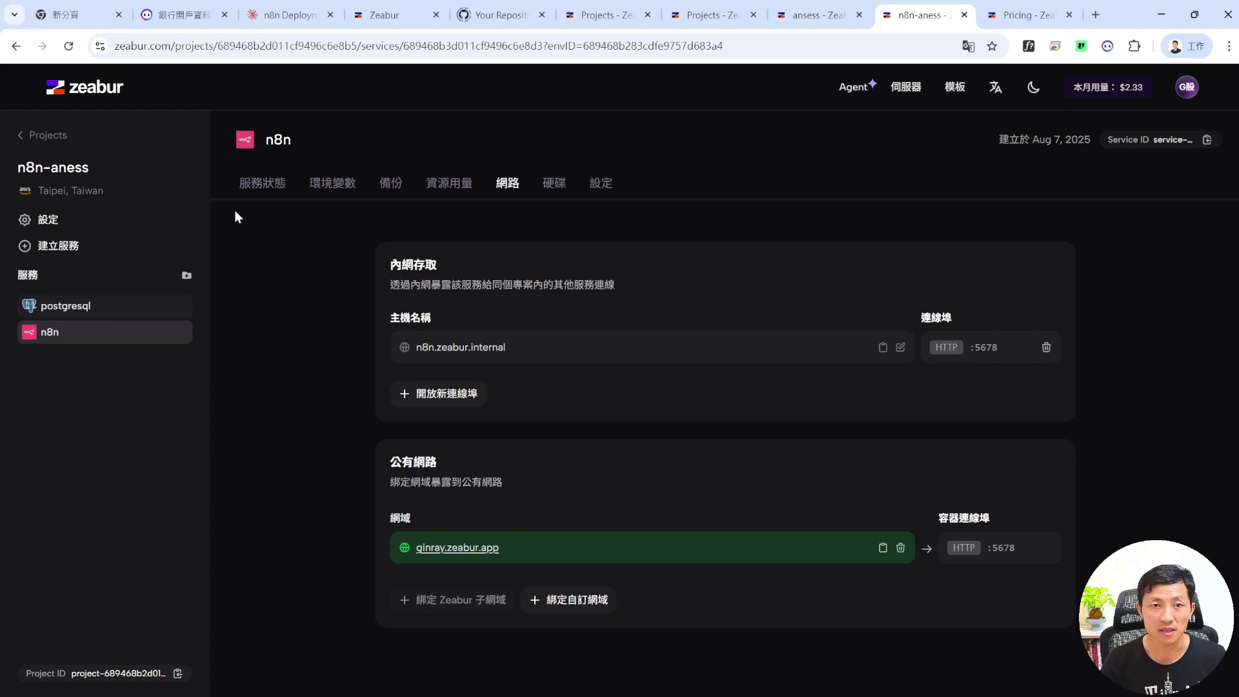
pyautogui.click(249, 184)
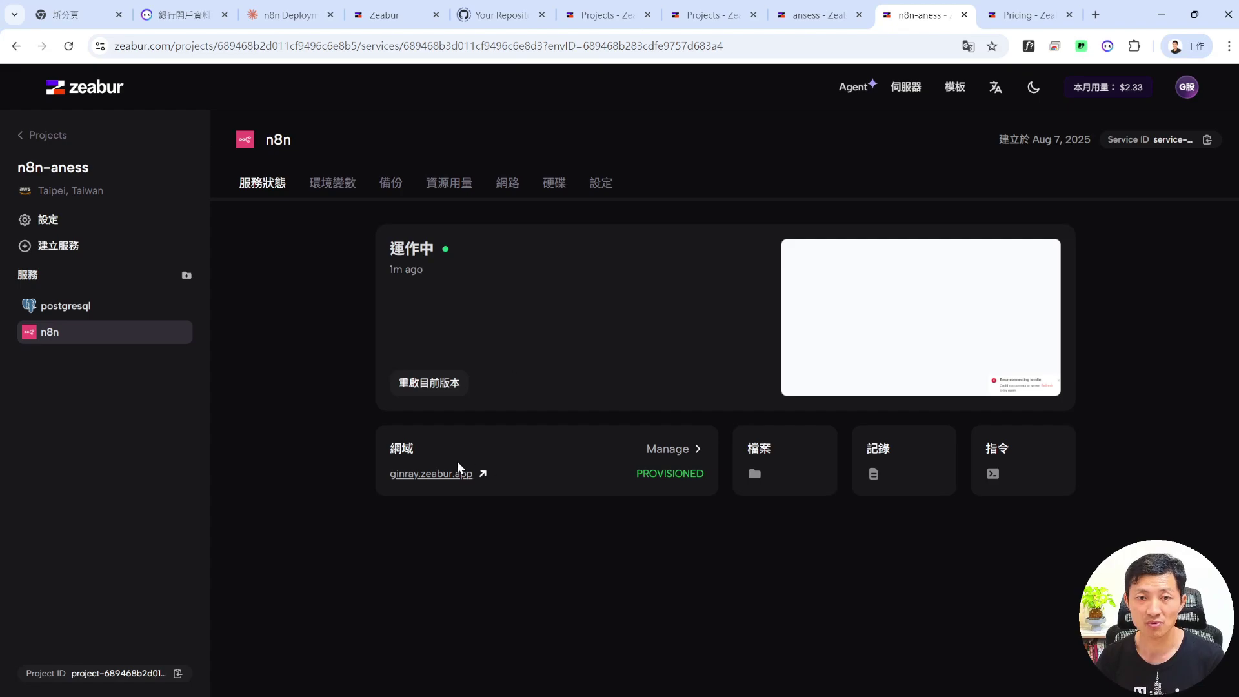
# - Open the n8n instance's site and set up the owner account with its email, first name, last name and password
pyautogui.click(442, 475)
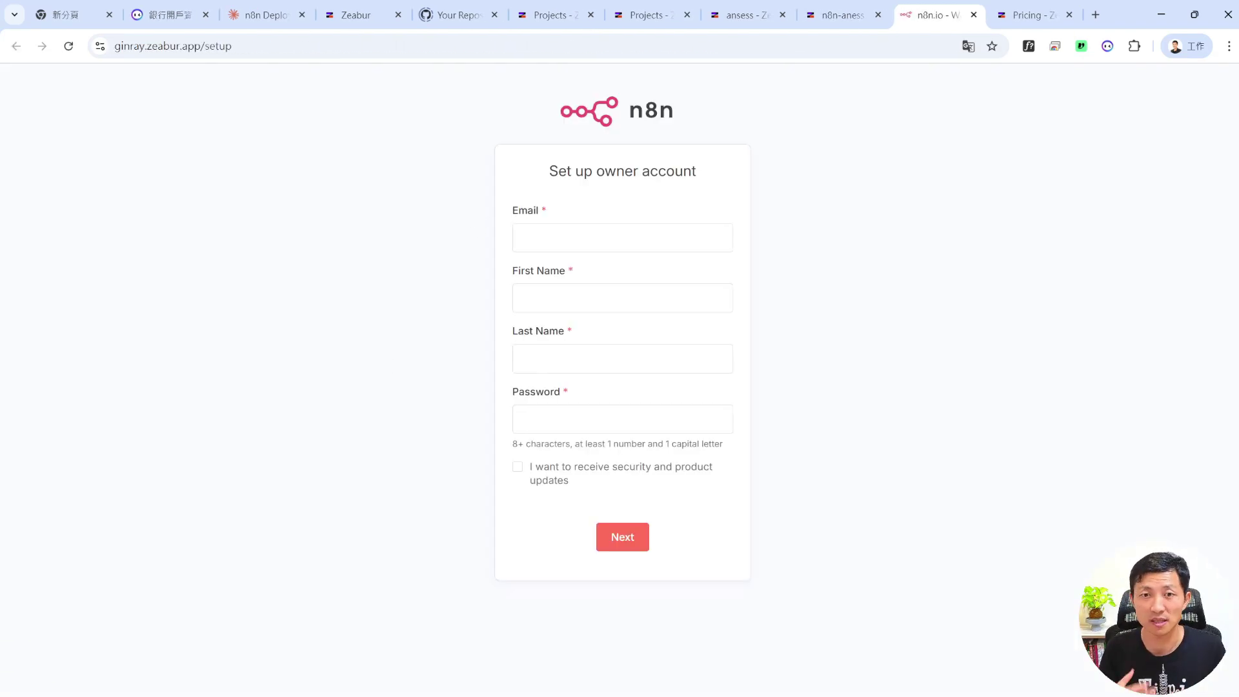
pyautogui.click(581, 238)
pyautogui.click(581, 297)
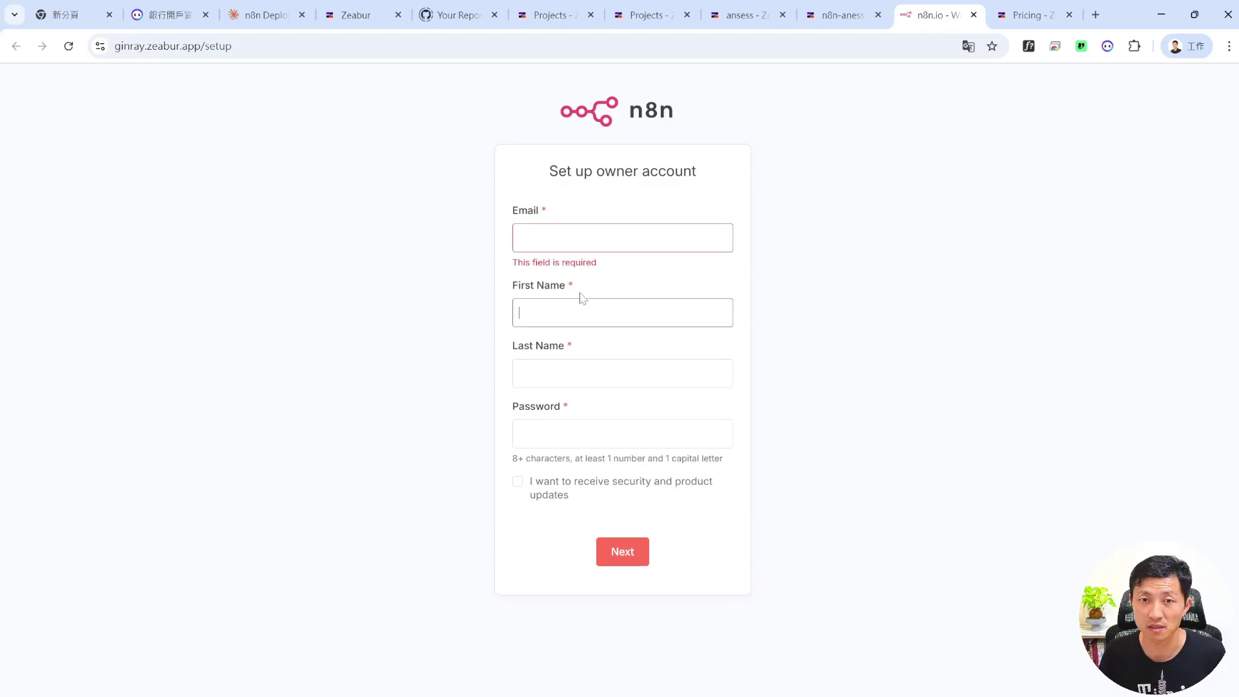
pyautogui.click(587, 359)
pyautogui.click(600, 445)
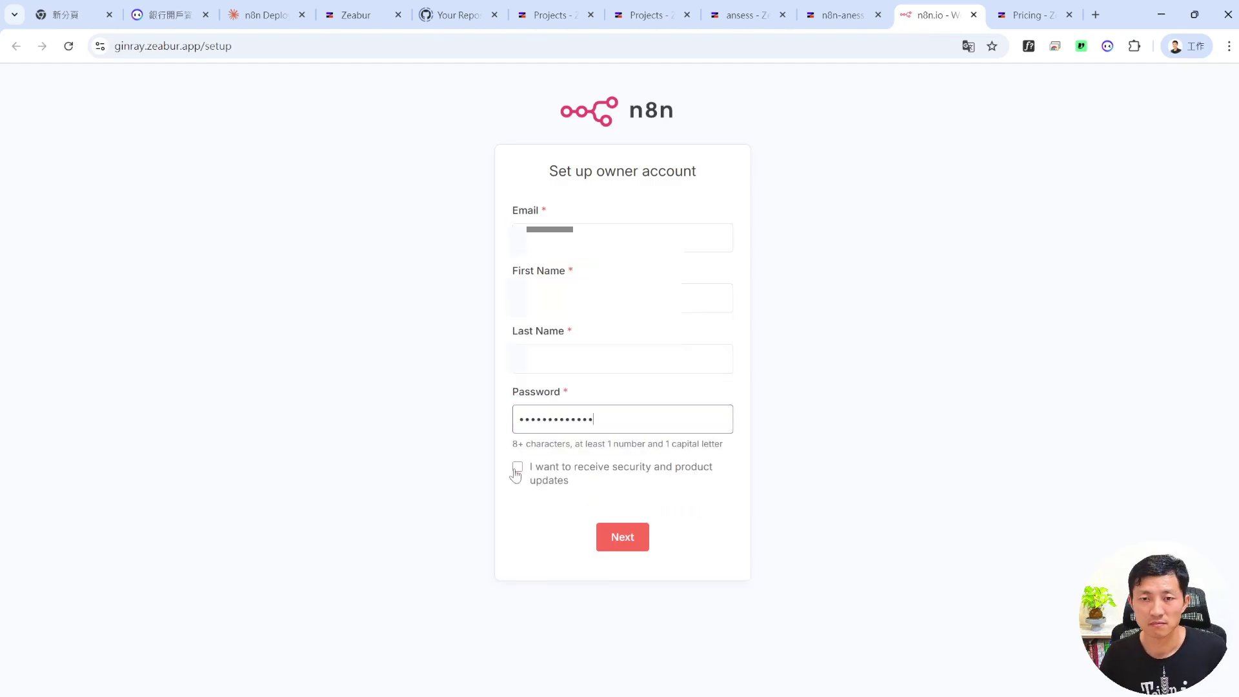
pyautogui.press('Return')
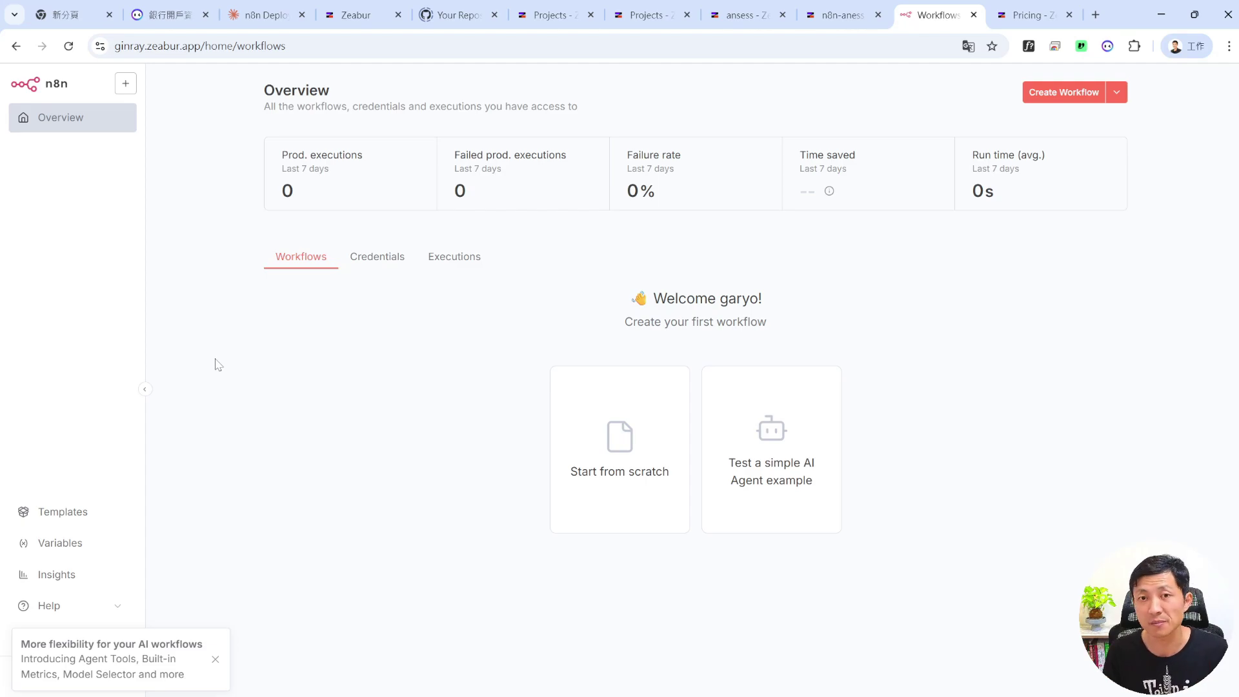
# - Return to Zeabur and delete the n8n-aness project, entering its name as confirmation
pyautogui.hotkey('ctrl', 'shift', 'Tab')
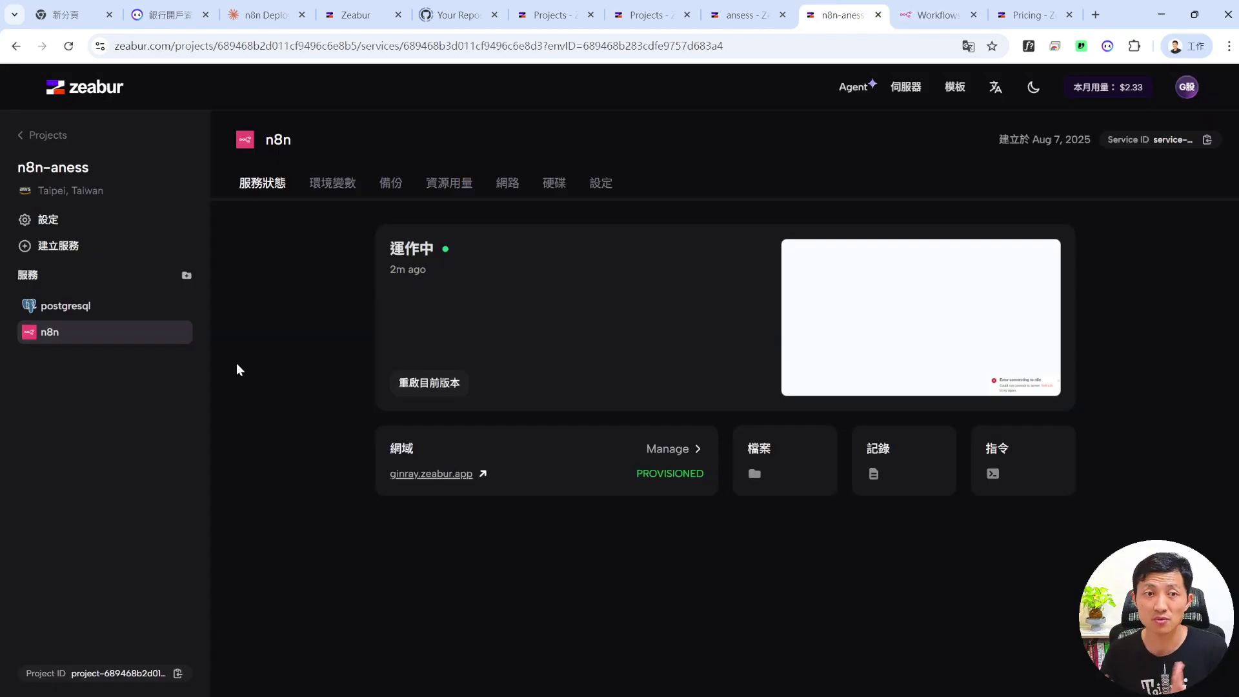
pyautogui.click(91, 225)
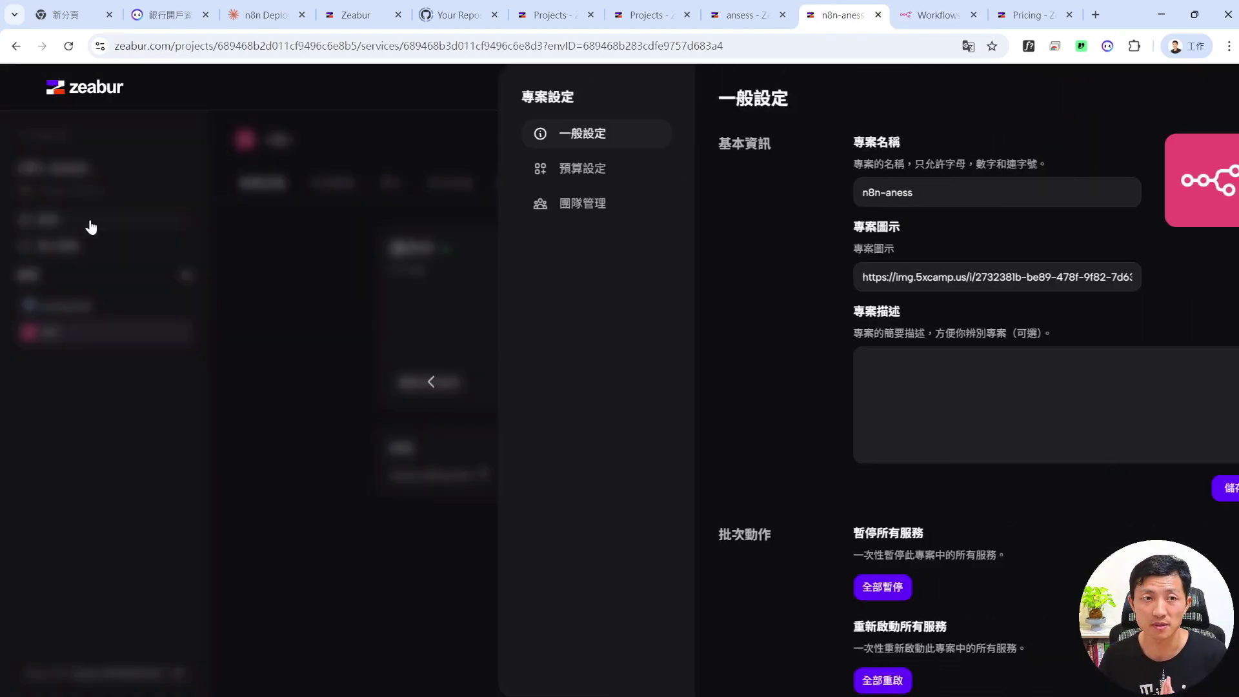
pyautogui.scroll(-5, 919, 478)
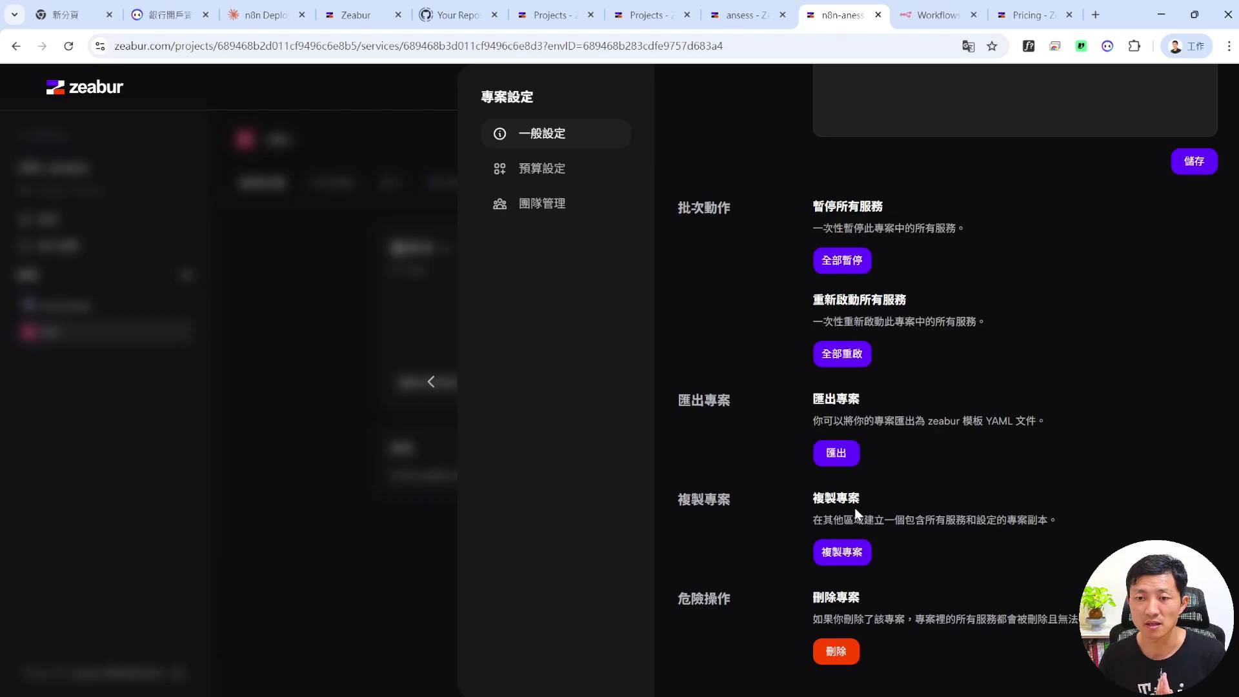
pyautogui.click(836, 651)
pyautogui.moveTo(488, 353); pyautogui.dragTo(539, 356)
pyautogui.hotkey('ctrl', 'c')
pyautogui.click(465, 385)
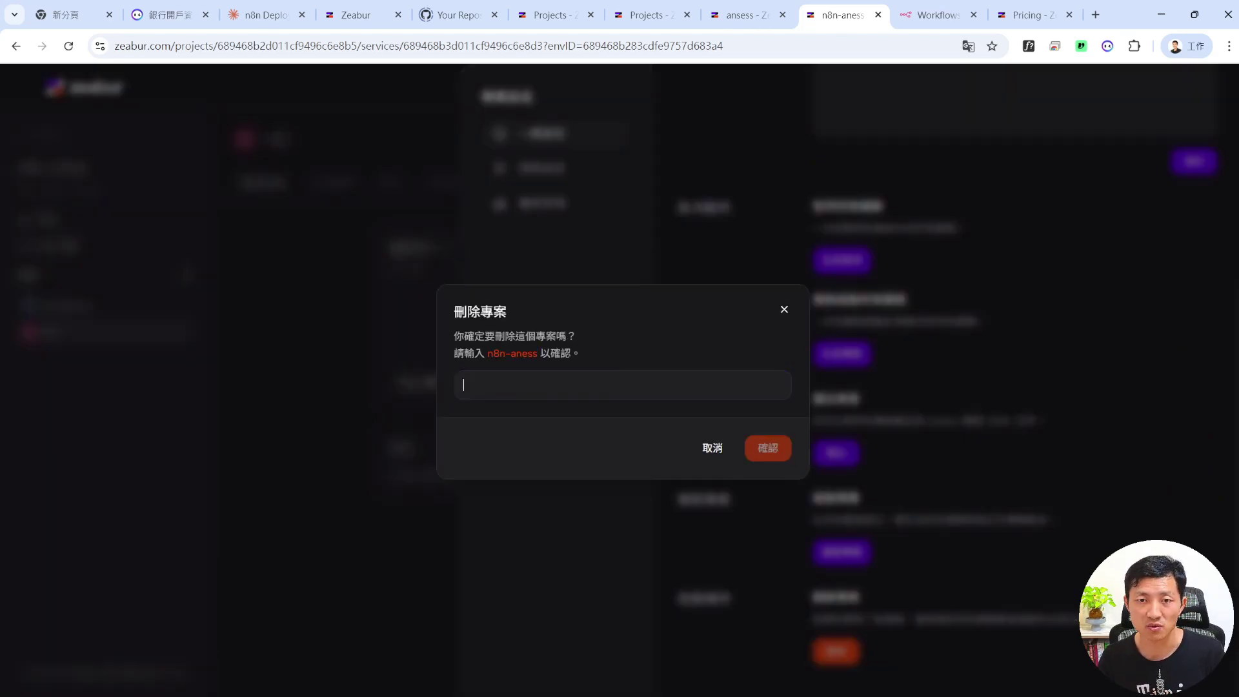
pyautogui.hotkey('ctrl', 'v')
pyautogui.click(774, 448)
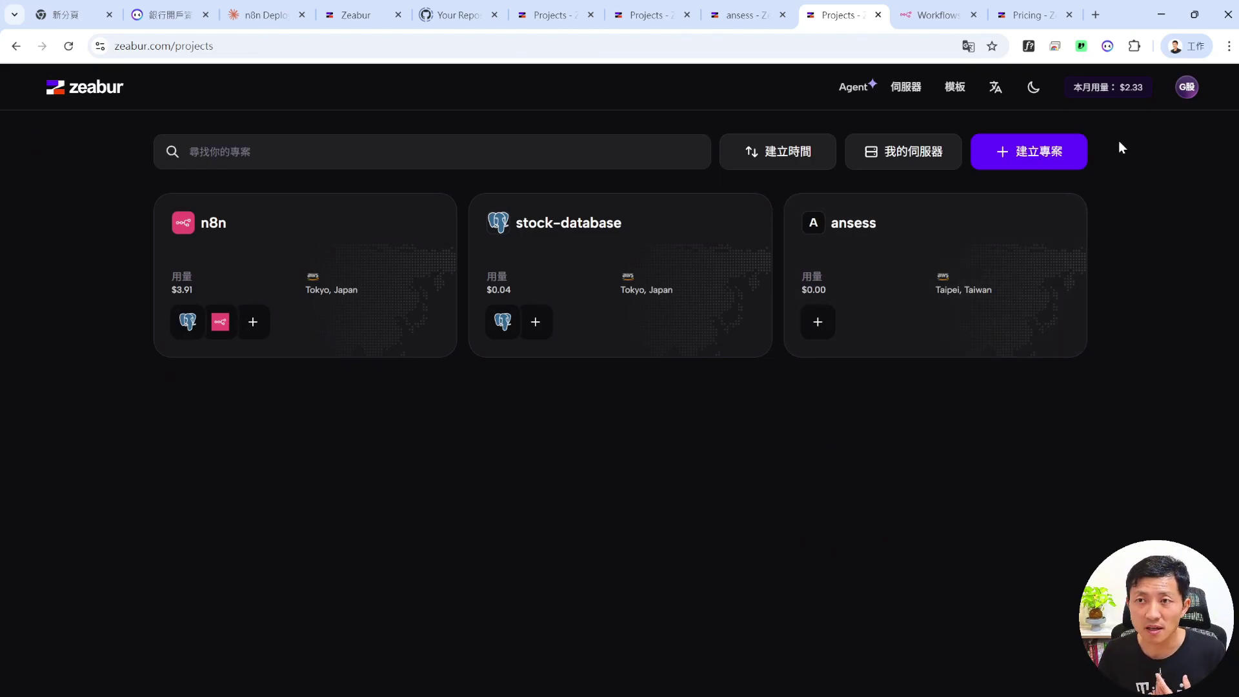
# - Open the account's 推廣 page and examine the personal referral code and the Zeabur sharing links
pyautogui.click(1187, 87)
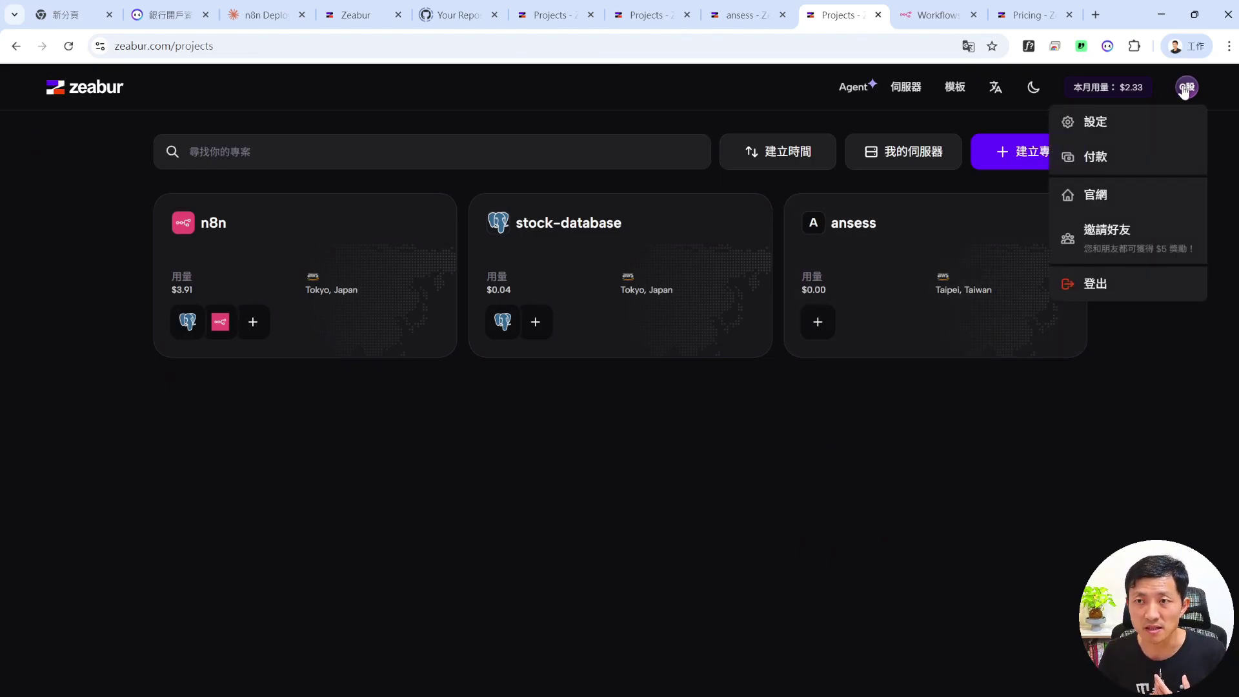
pyautogui.click(1125, 127)
pyautogui.click(262, 319)
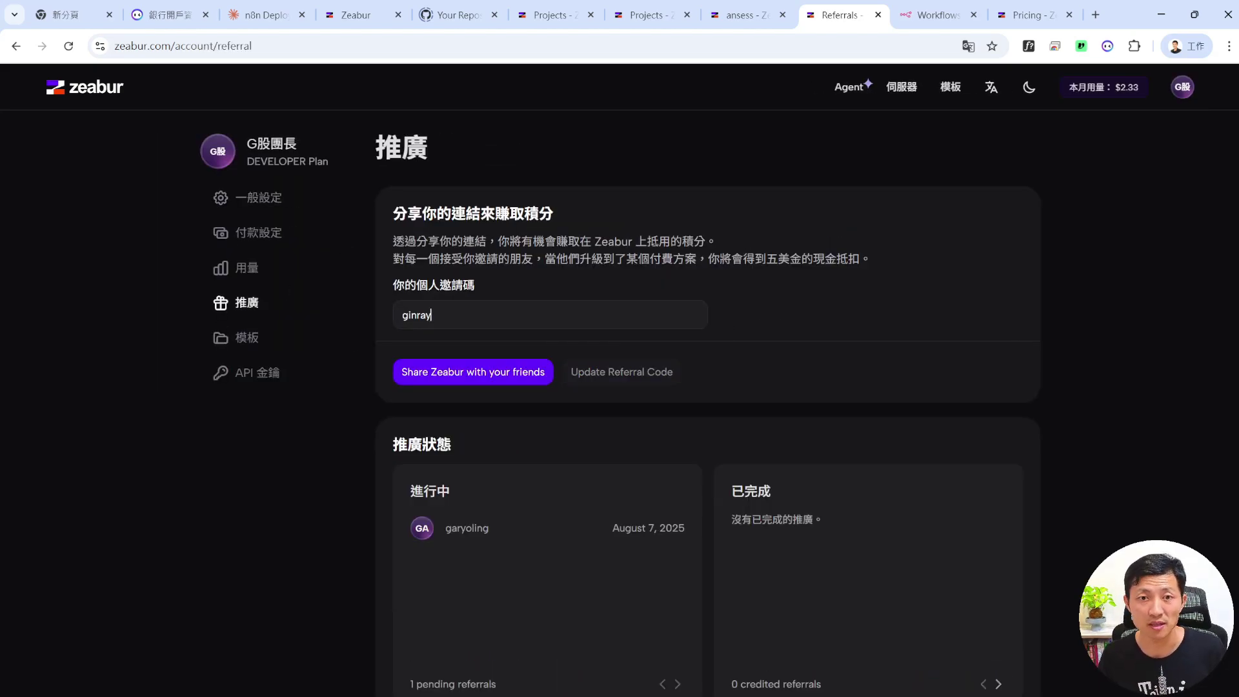
pyautogui.doubleClick(416, 315)
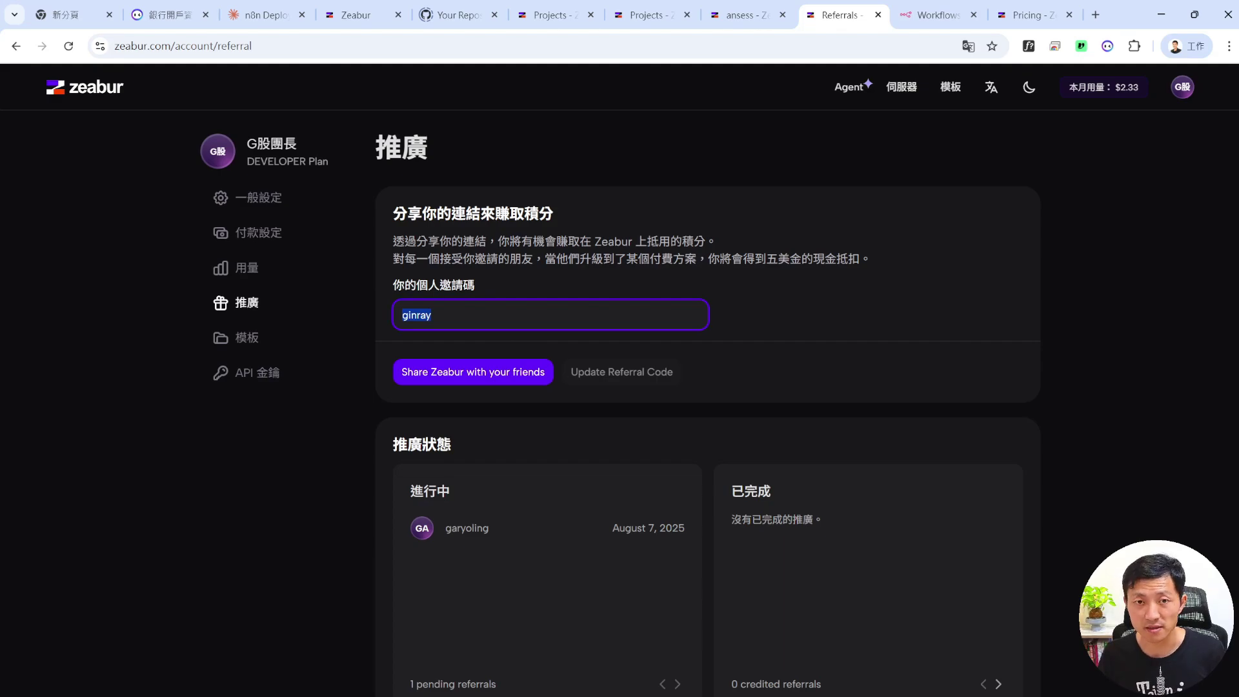
pyautogui.click(788, 324)
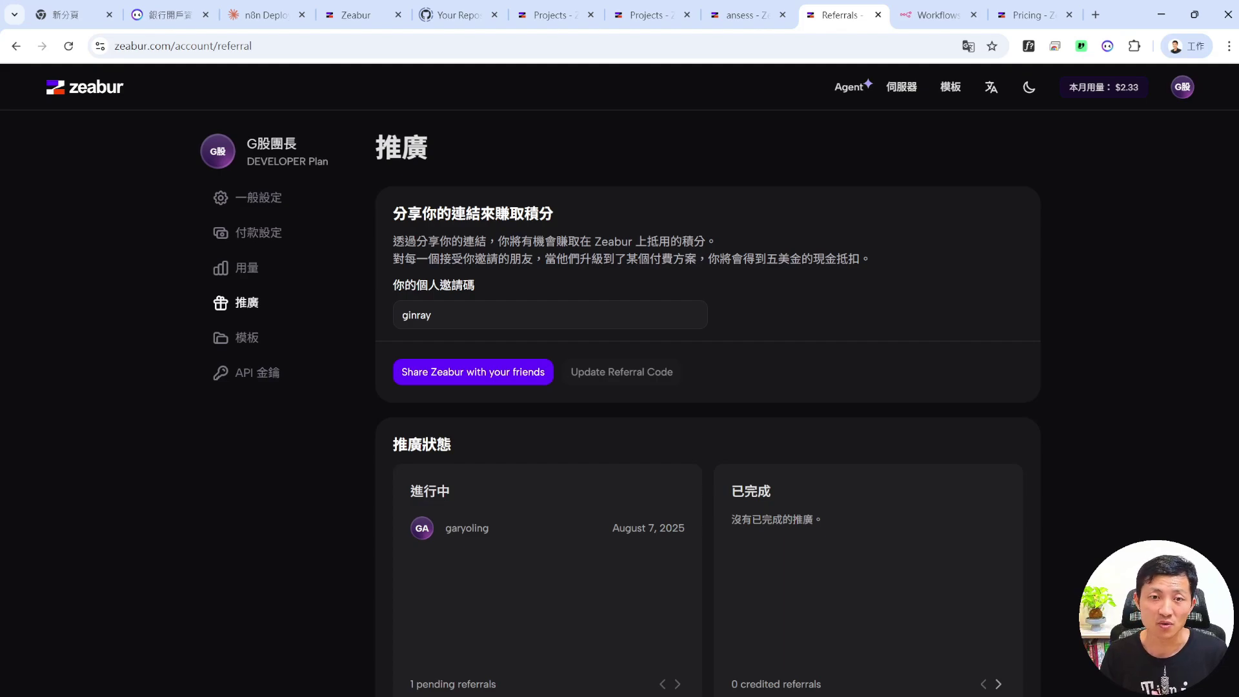
pyautogui.click(442, 375)
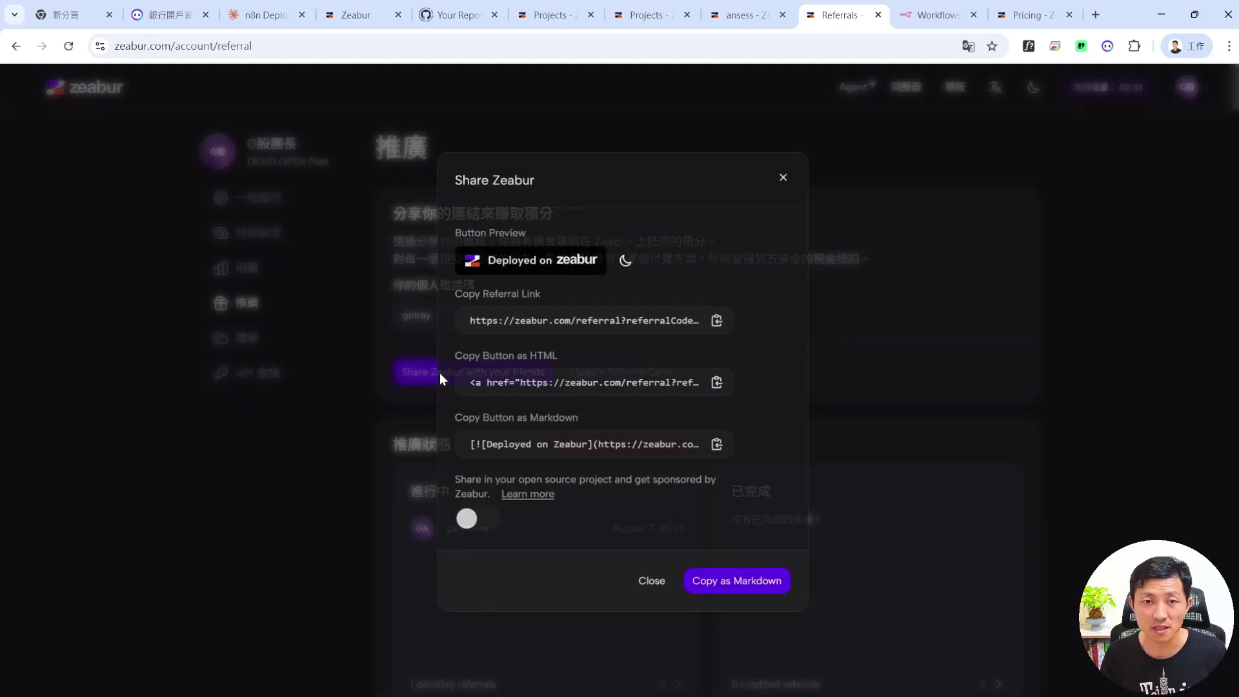
pyautogui.click(782, 184)
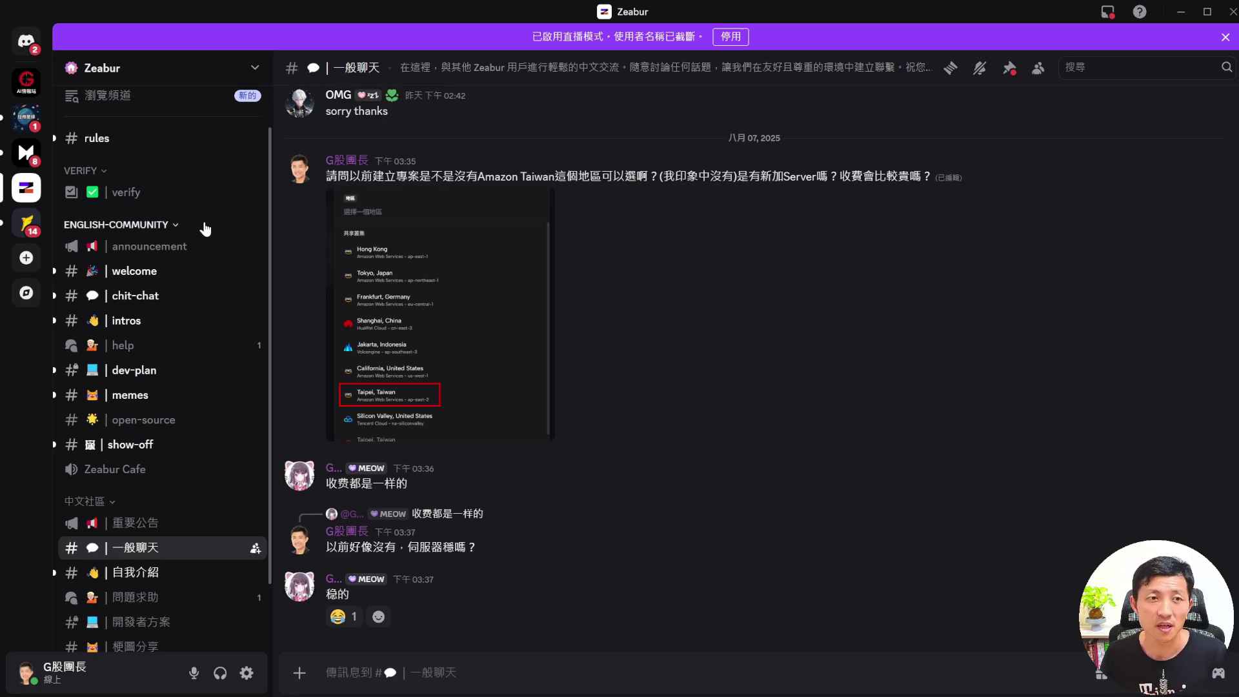
# - Switch to the Zeabur server in Discord and collapse its ENGLISH-COMMUNITY category, keeping 中文社區 expanded
pyautogui.click(169, 225)
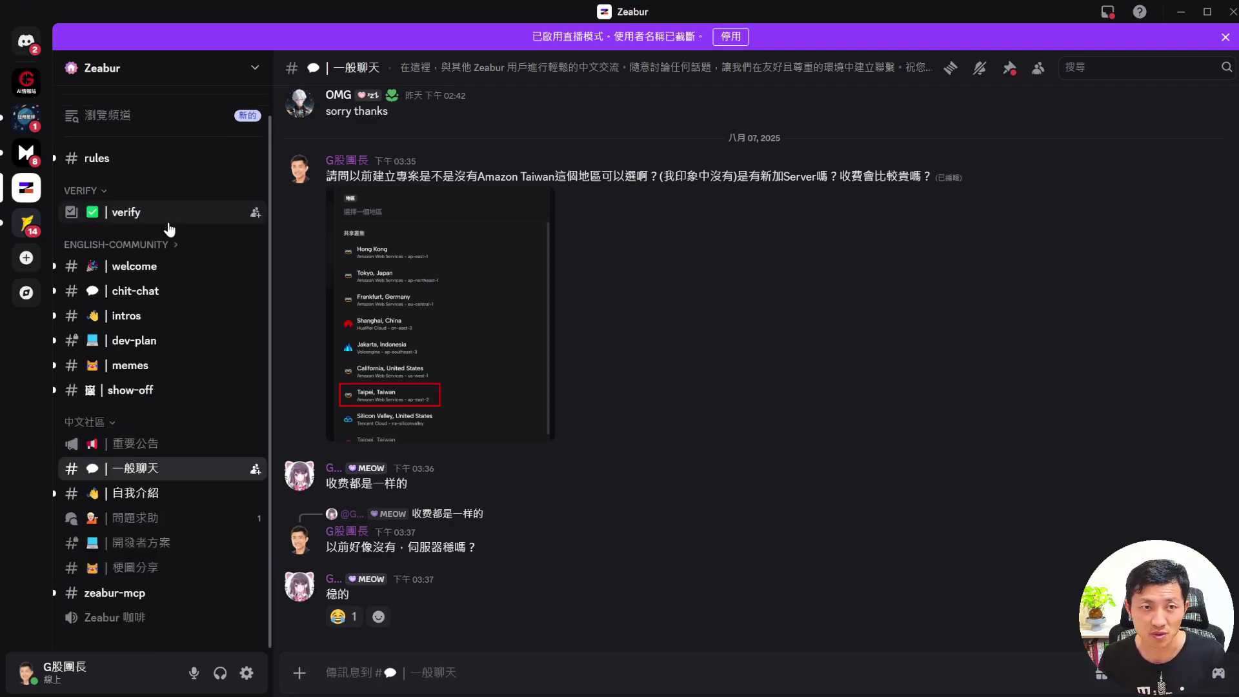
pyautogui.click(124, 423)
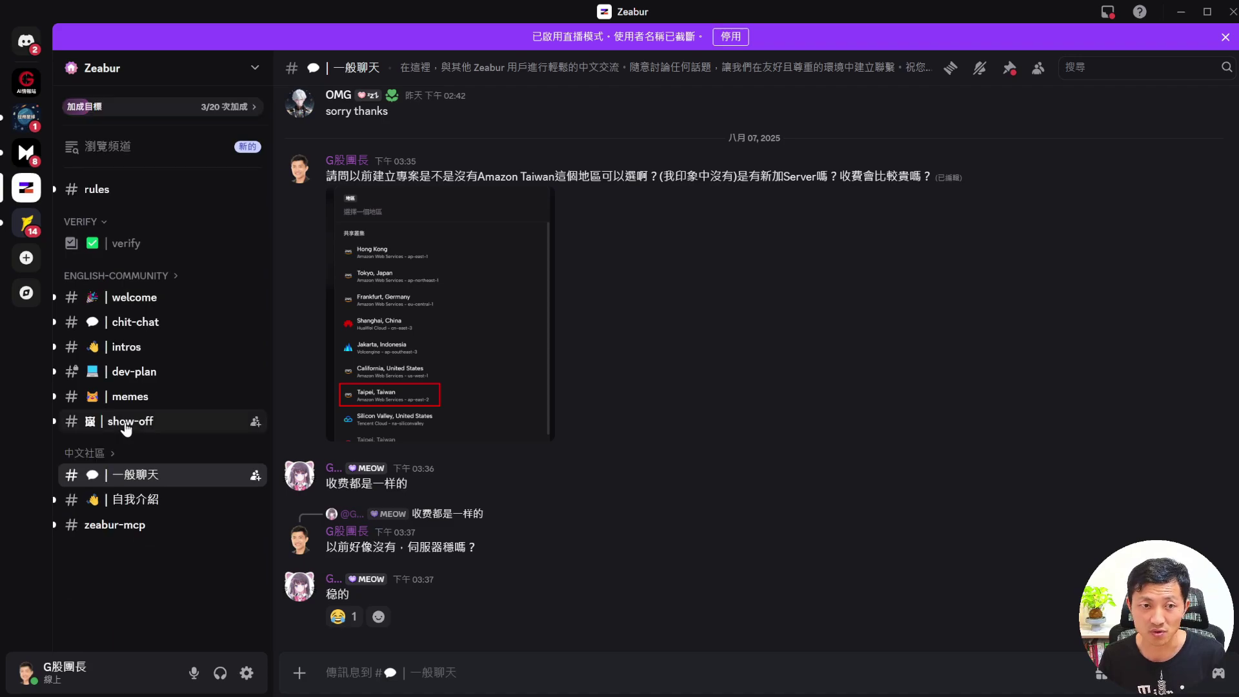
pyautogui.click(144, 455)
pyautogui.scroll(-1, 194, 373)
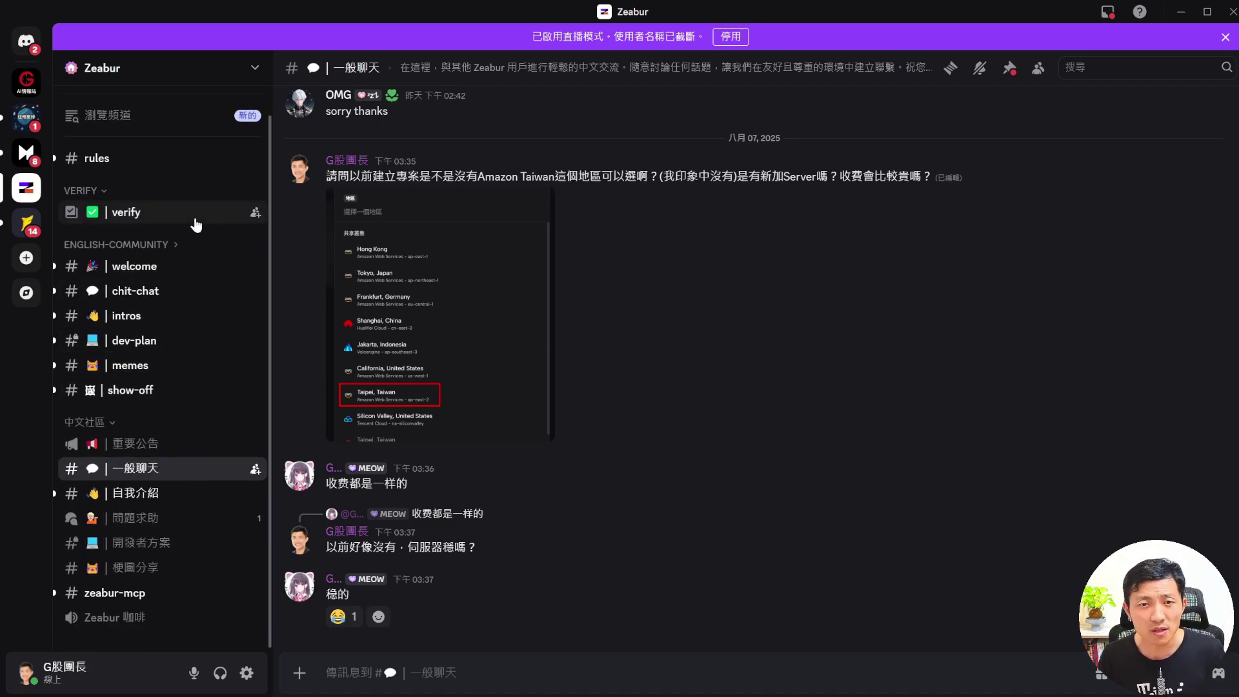
# - Open the 問題求助 channel under 中文社區 and read through the 關於贊助詢問 support post
pyautogui.click(148, 520)
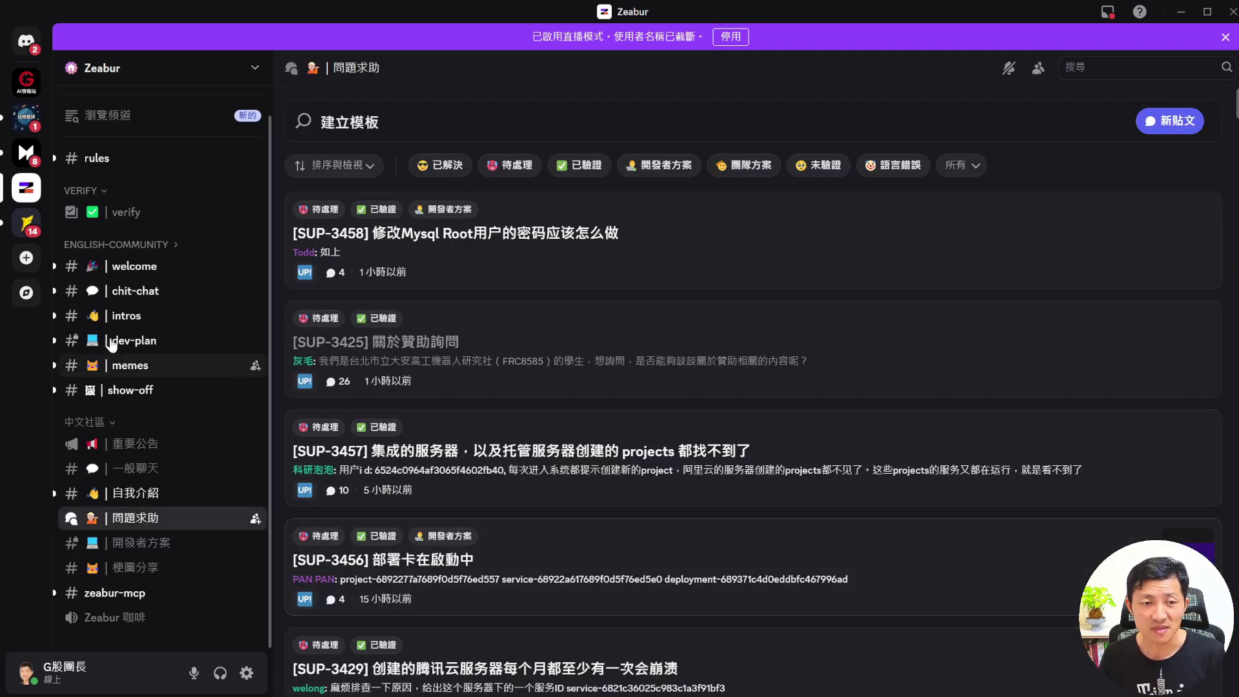
pyautogui.click(700, 316)
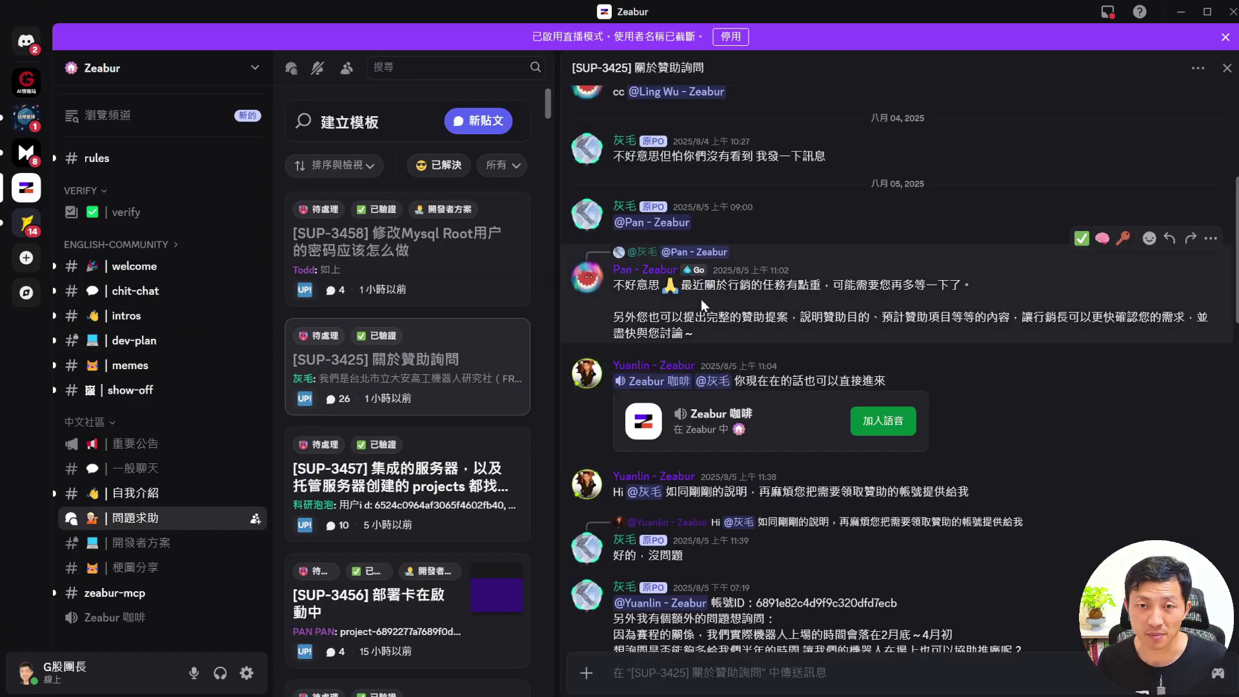
pyautogui.scroll(2, 704, 304)
pyautogui.scroll(-1, 746, 411)
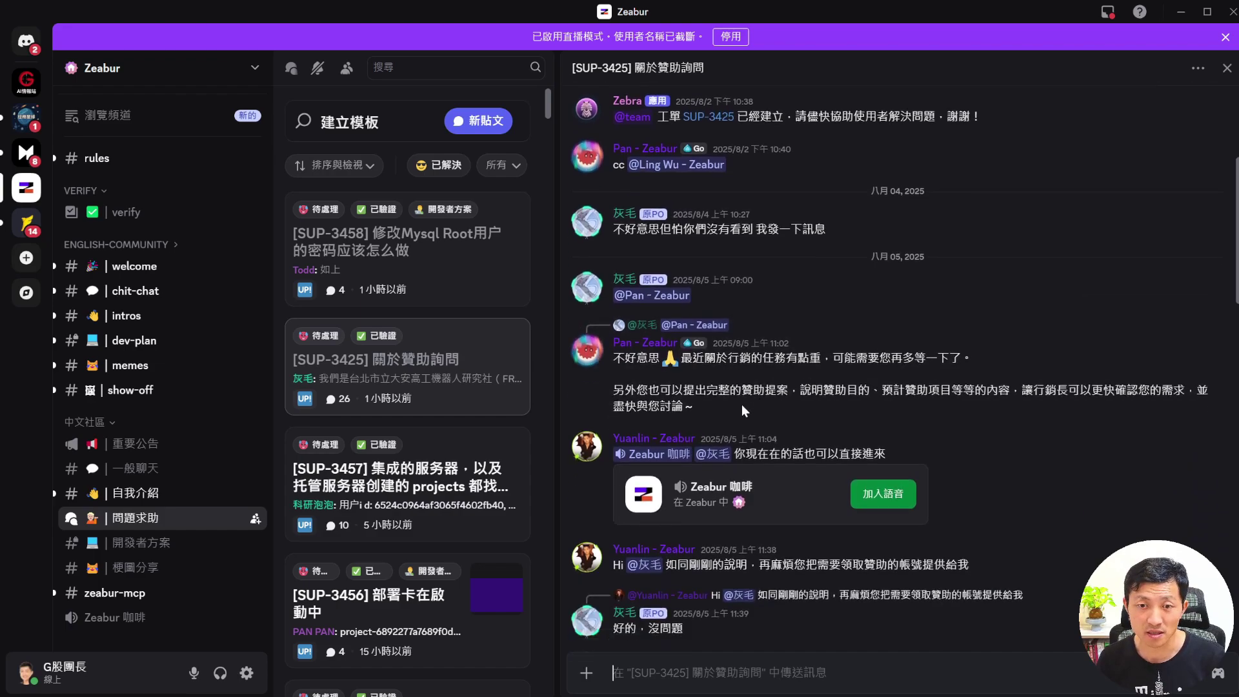